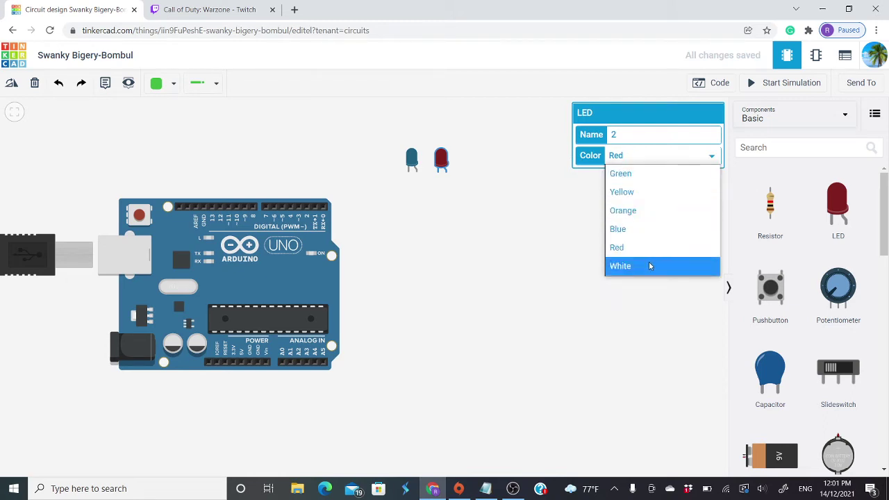
Step: Set the second LED's color to White and add three resistors beside the LEDs
left_click(649, 266)
left_click_drag(772, 205, 512, 161)
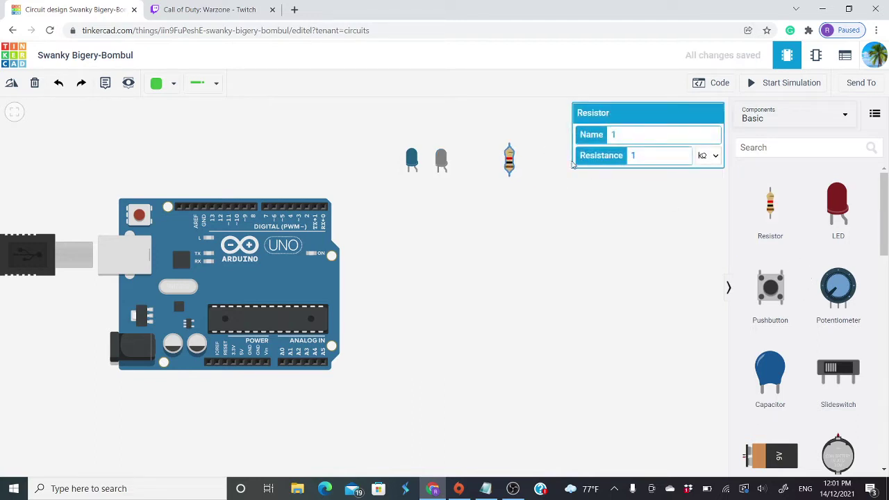
left_click_drag(772, 187, 527, 160)
left_click_drag(770, 203, 545, 161)
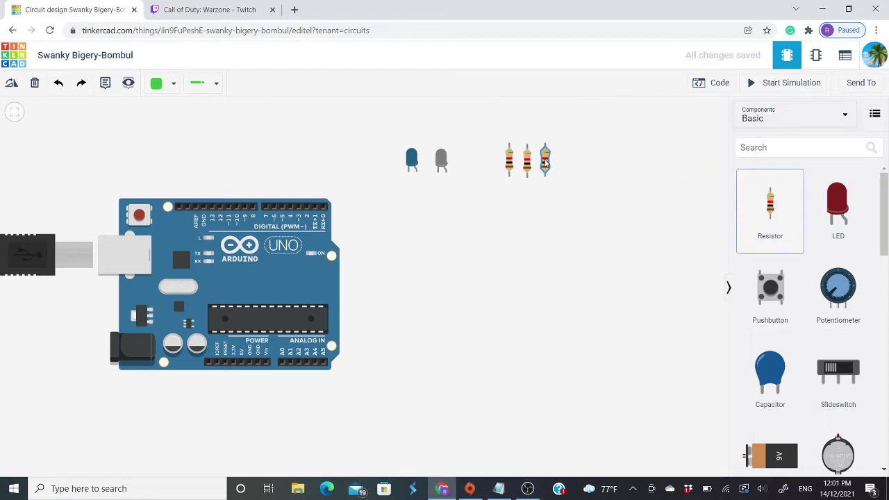
Step: Add a small breadboard below the LEDs and resistors and position it beside the Arduino Uno
scroll(829, 288, "down", 5)
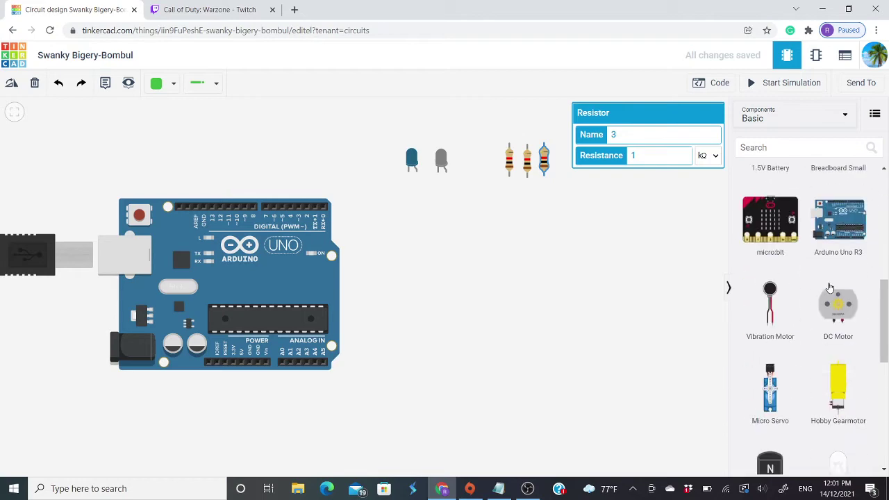
scroll(829, 288, "up", 2)
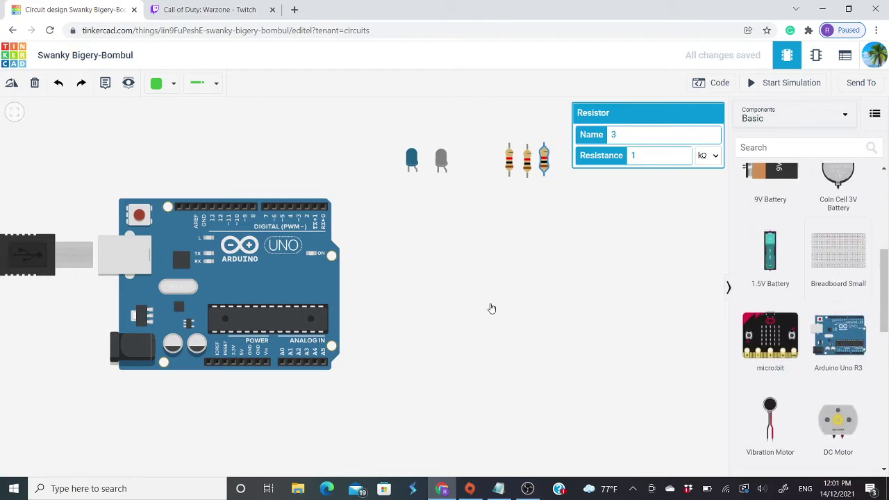
left_click(498, 302)
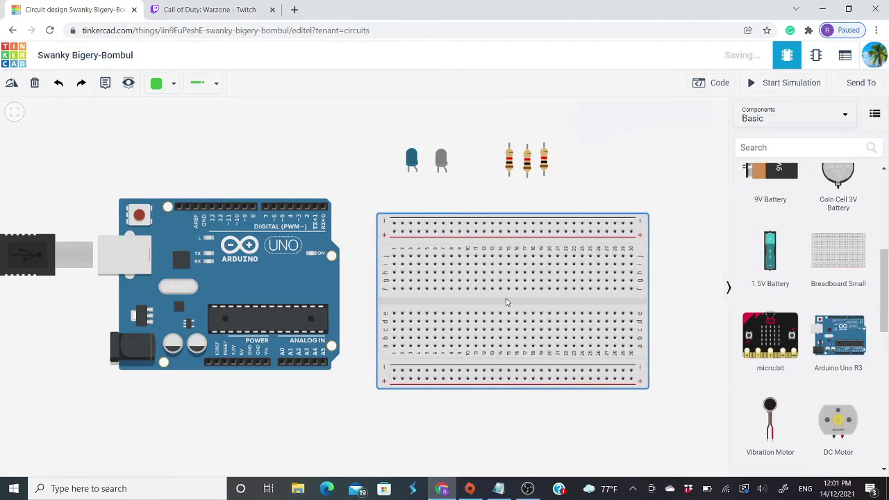
scroll(499, 300, "down", 1)
left_click_drag(324, 290, 254, 301)
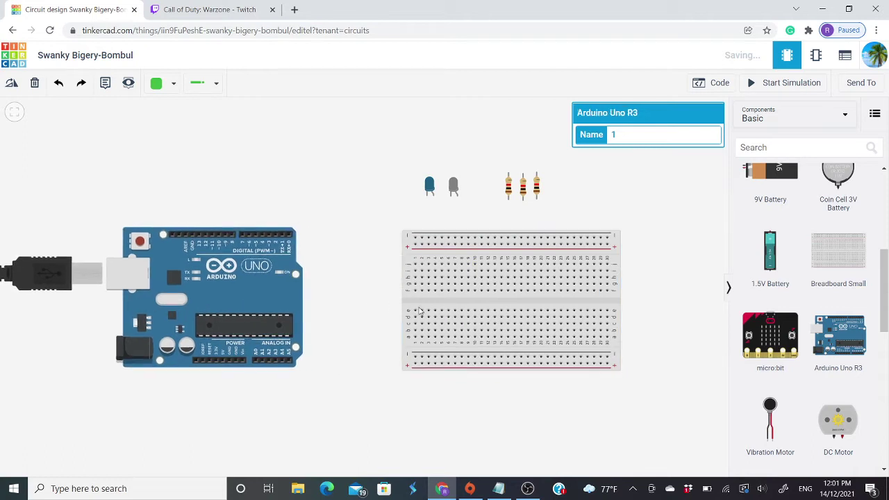
left_click_drag(435, 306, 423, 303)
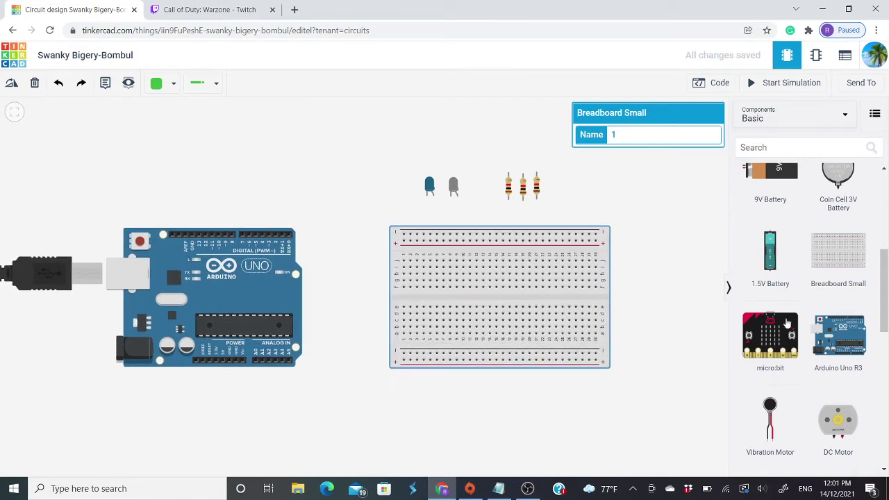
Step: Show all available components and place a TMP36 temperature sensor on the upper half of the breadboard
scroll(807, 292, "up", 5)
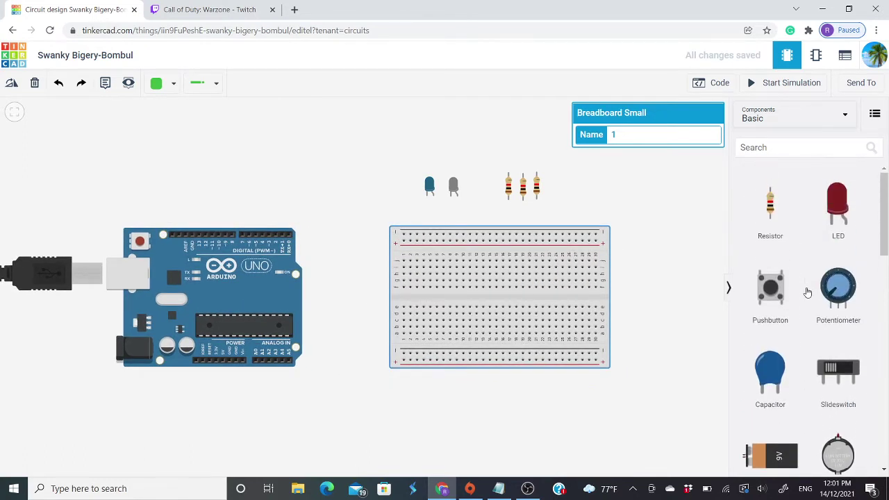
scroll(812, 278, "down", 1)
scroll(812, 278, "down", 6)
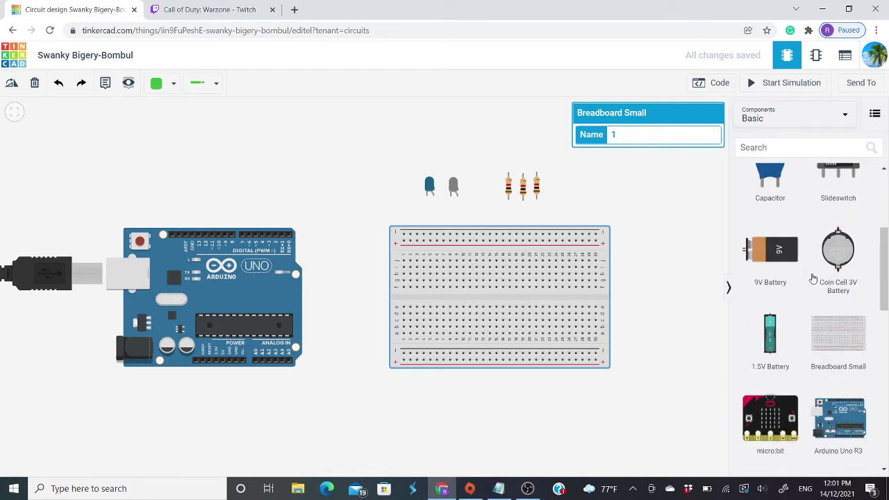
left_click(776, 123)
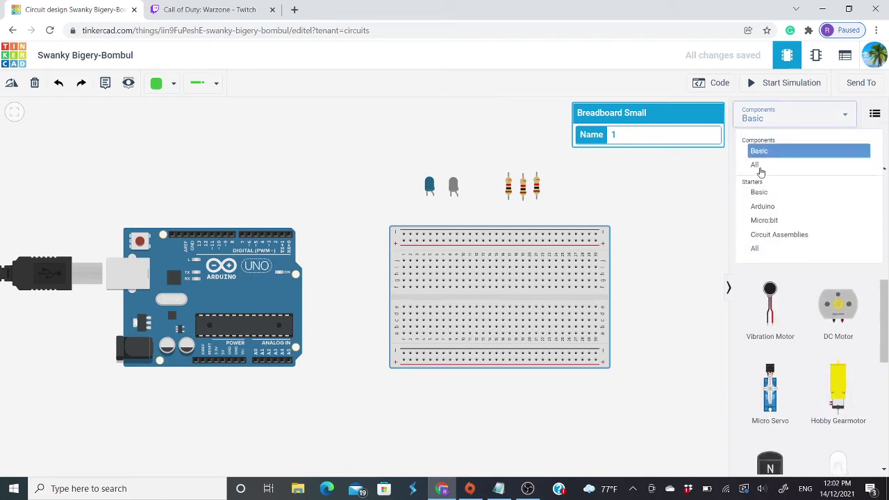
left_click(757, 165)
scroll(802, 265, "down", 5)
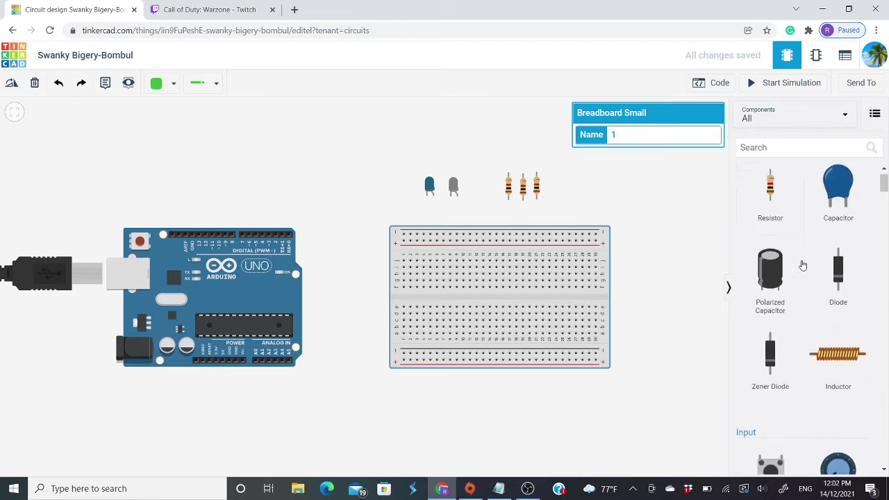
scroll(804, 265, "down", 4)
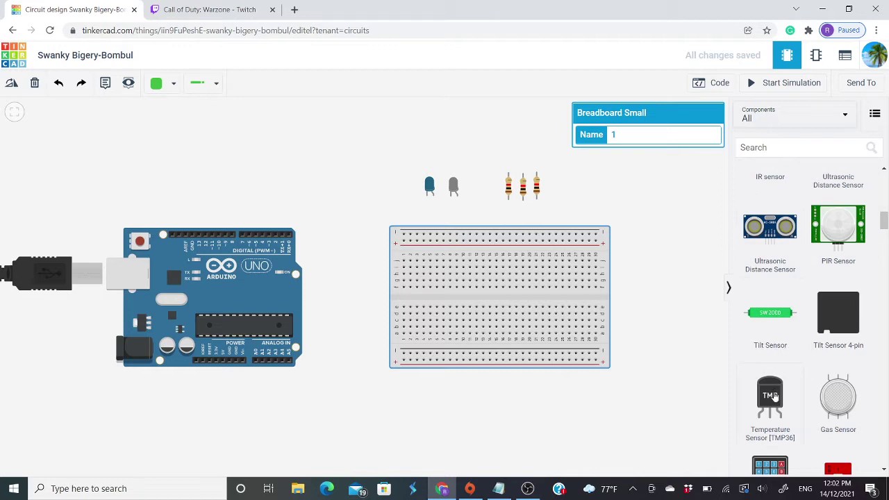
left_click_drag(774, 394, 545, 285)
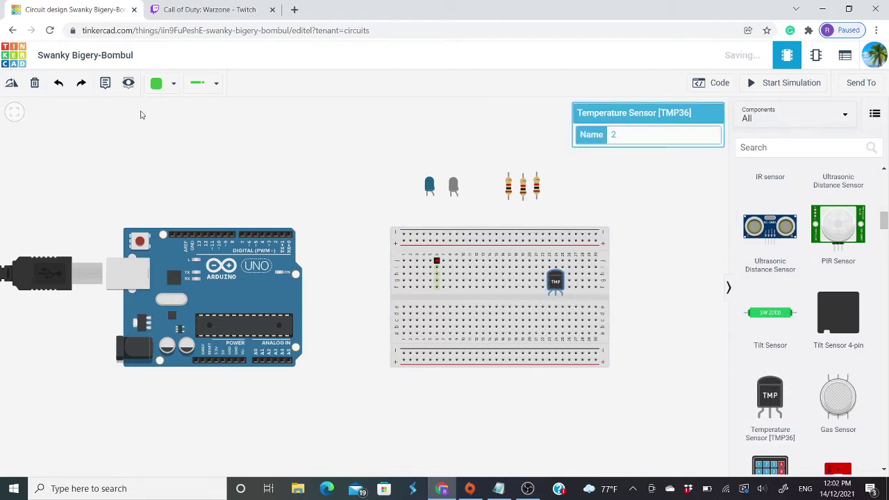
Step: Place a gas sensor across the breadboard's centre gap with its pins in columns 14, 16 and 18
left_click_drag(536, 355, 493, 300)
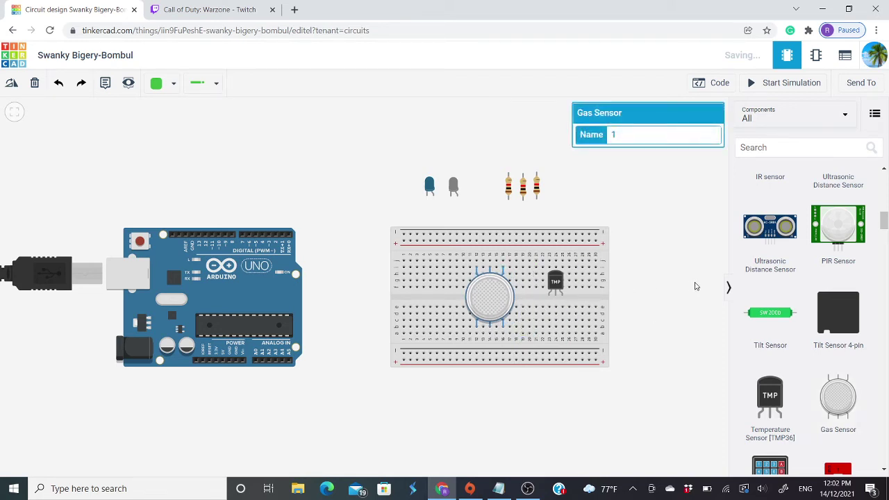
left_click(676, 272)
left_click(729, 290)
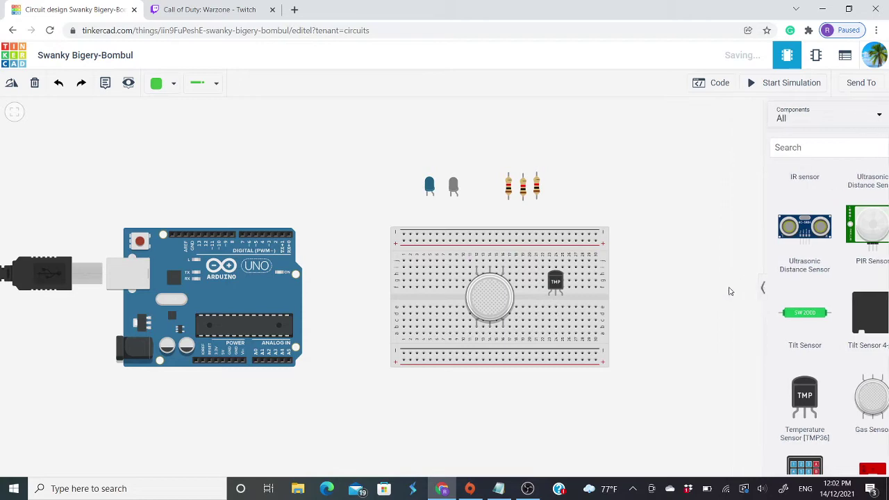
scroll(399, 250, "up", 2)
scroll(424, 263, "up", 1)
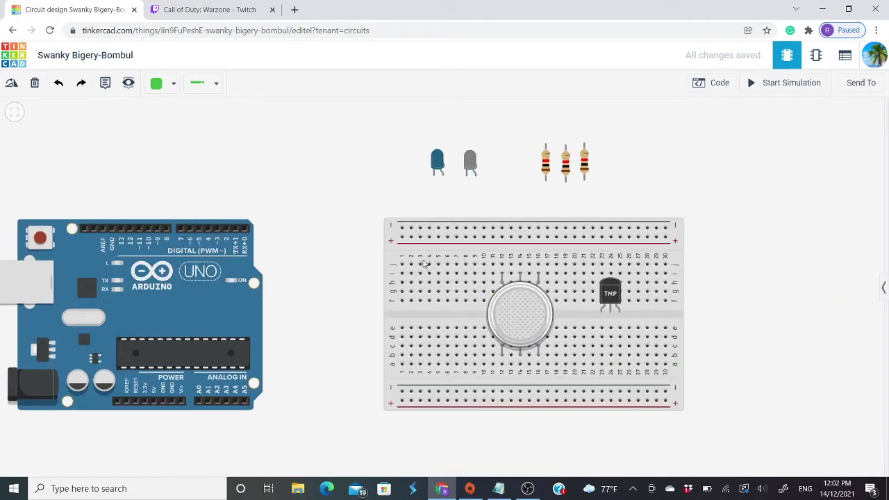
scroll(570, 263, "up", 1)
left_click(508, 330)
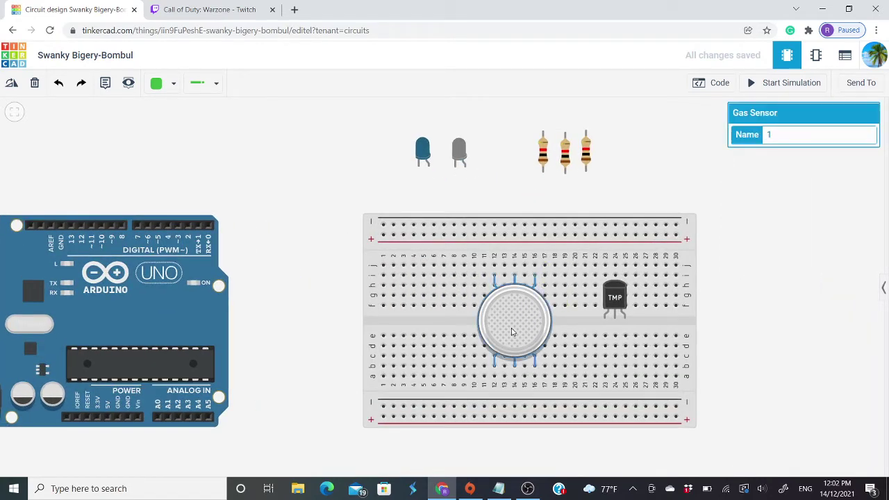
left_click_drag(508, 329, 529, 334)
Step: Rotate the temperature sensor so its pins face right and move it until they reach about column 27
left_click(614, 295)
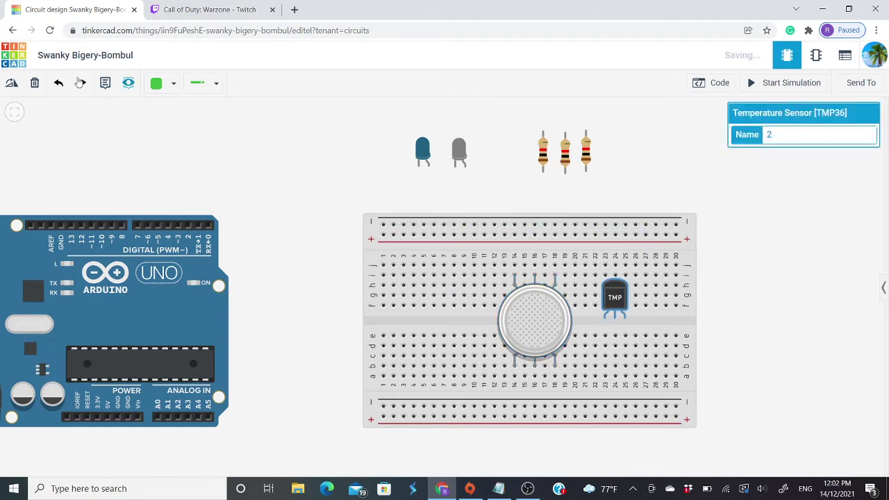
left_click(14, 83)
left_click(14, 83)
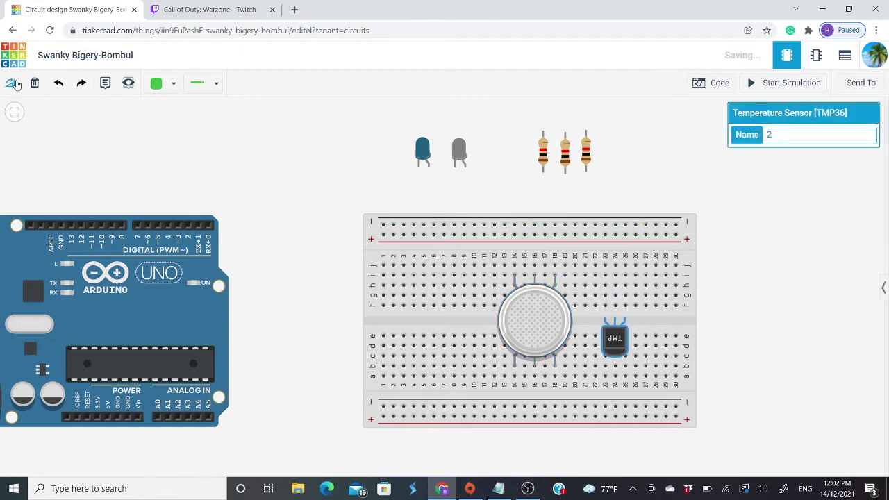
left_click(14, 84)
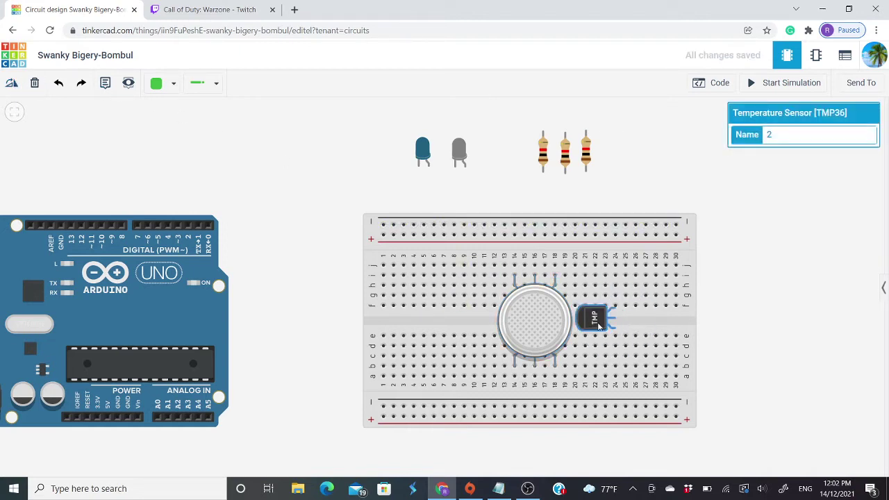
left_click_drag(595, 321, 626, 319)
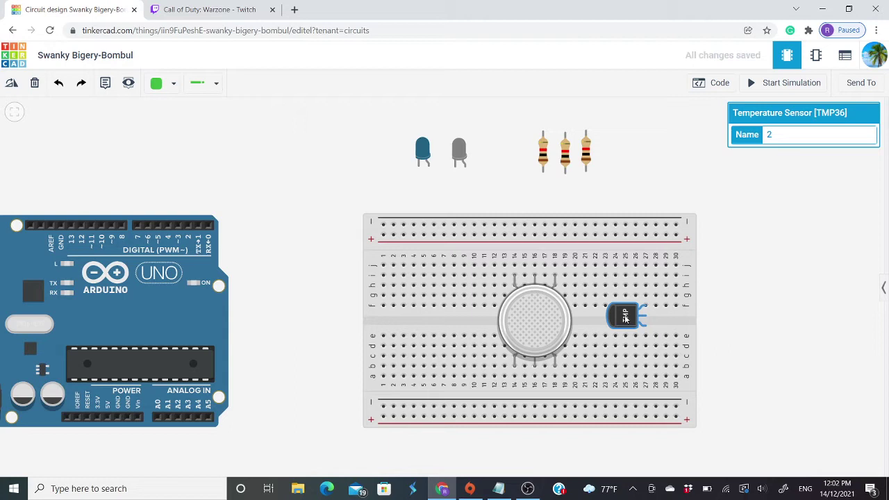
Step: Place the blue LED in breadboard columns 5 and 6 and the white LED in columns 9 and 10
left_click(545, 157)
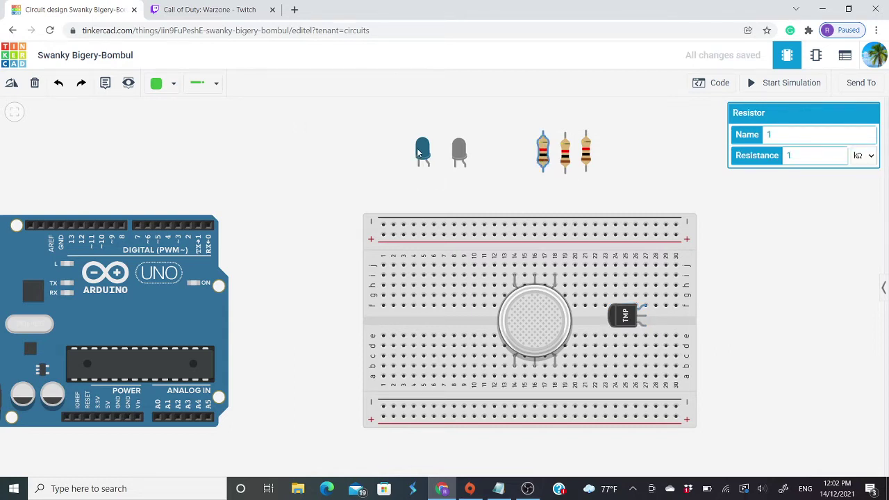
left_click_drag(424, 160, 428, 292)
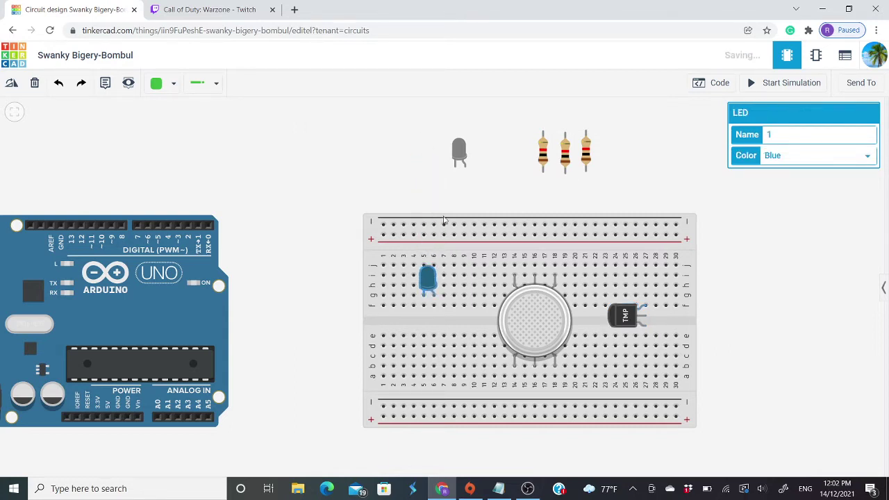
left_click_drag(468, 155, 468, 281)
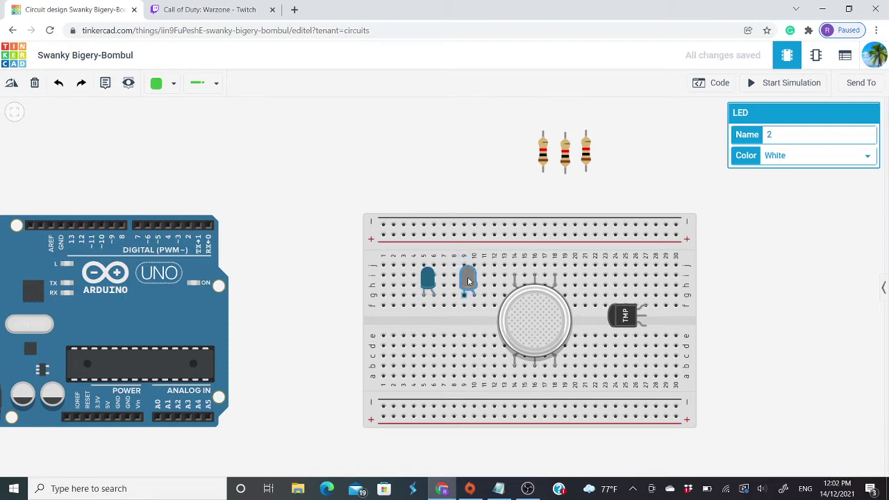
Step: Set the first resistor to 290 Ω and place it in column 6 below the blue LED
left_click(543, 157)
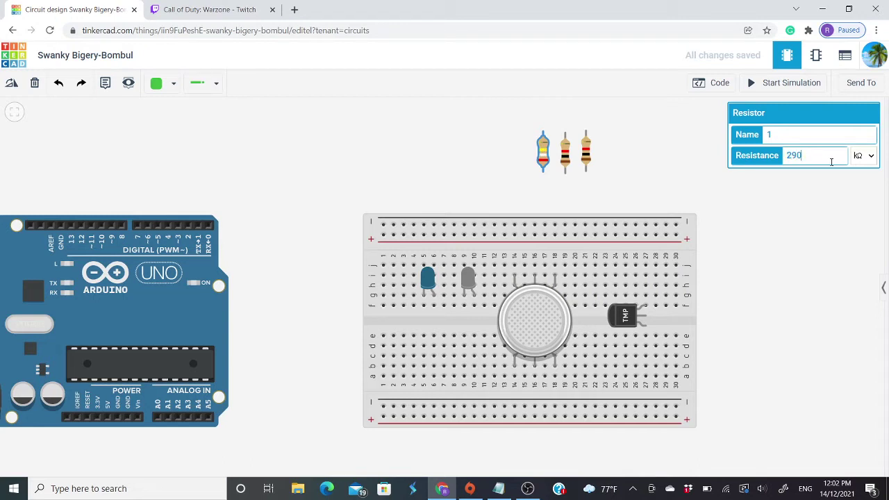
left_click(870, 161)
left_click(863, 250)
left_click_drag(543, 158, 432, 332)
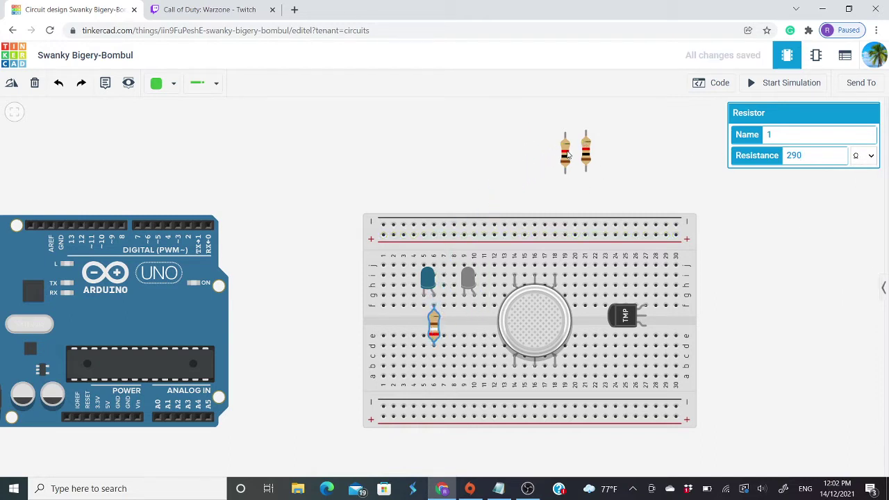
Step: Place the second resistor in column 10 below the white LED and set its resistance to 290 Ω
left_click_drag(567, 157, 476, 333)
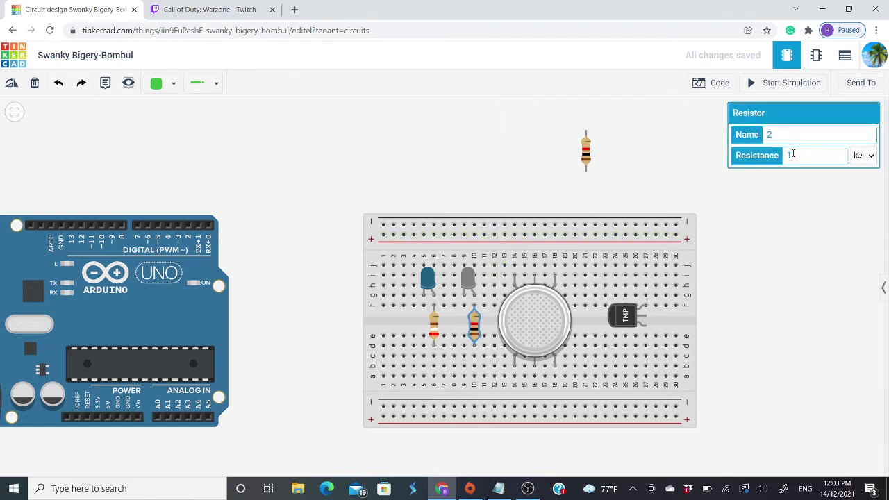
type("290")
left_click(864, 156)
left_click(861, 249)
left_click(539, 190)
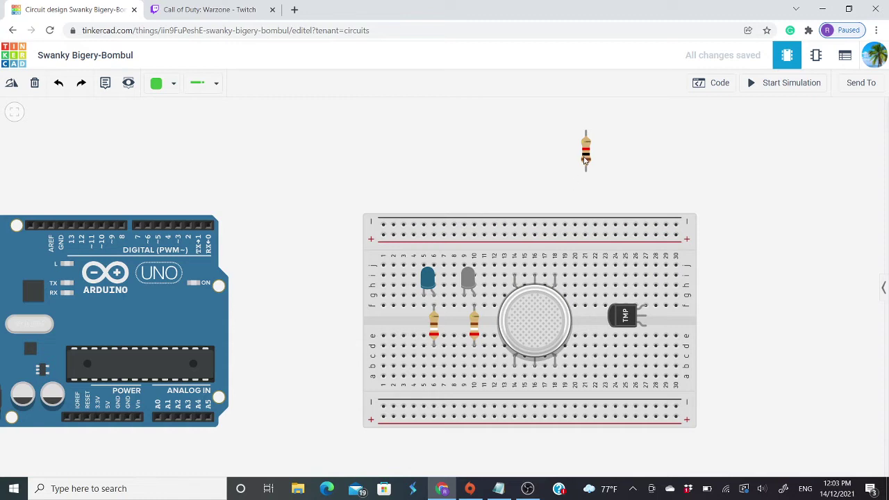
Step: Place the remaining 1 kΩ resistor in column 14 between the upper negative rail and row j, above the gas sensor
left_click(585, 150)
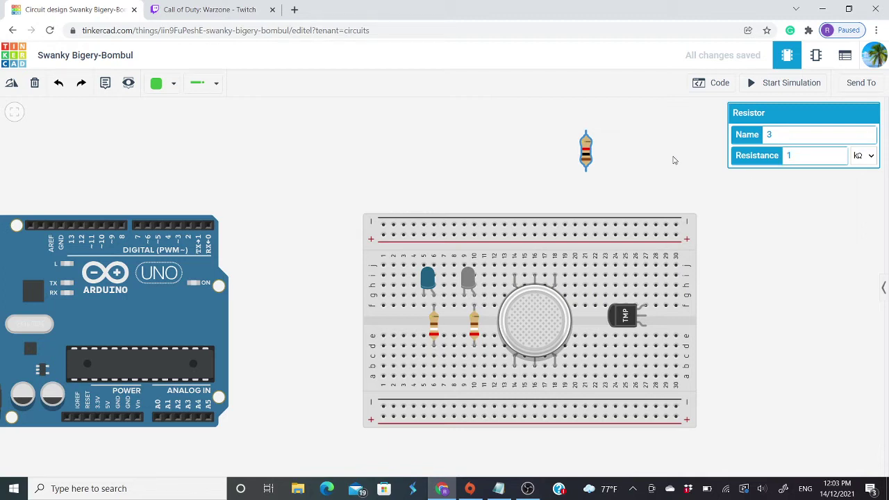
left_click(673, 160)
left_click_drag(585, 149, 512, 247)
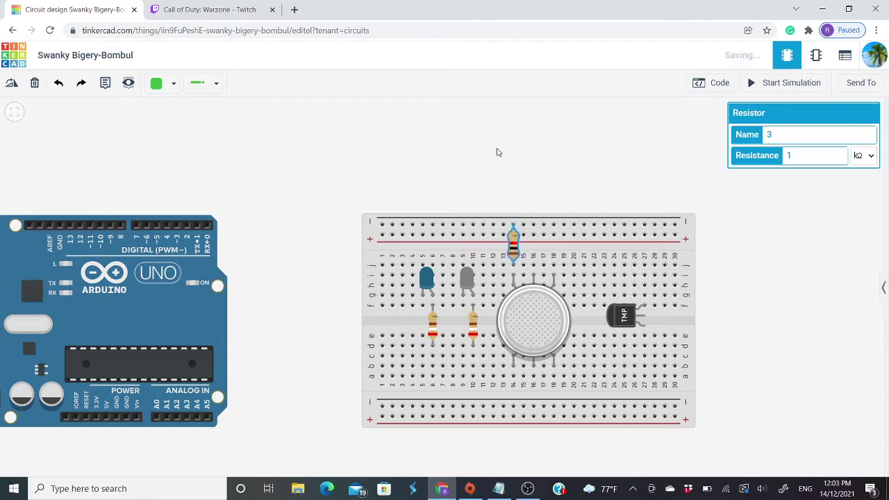
left_click(496, 151)
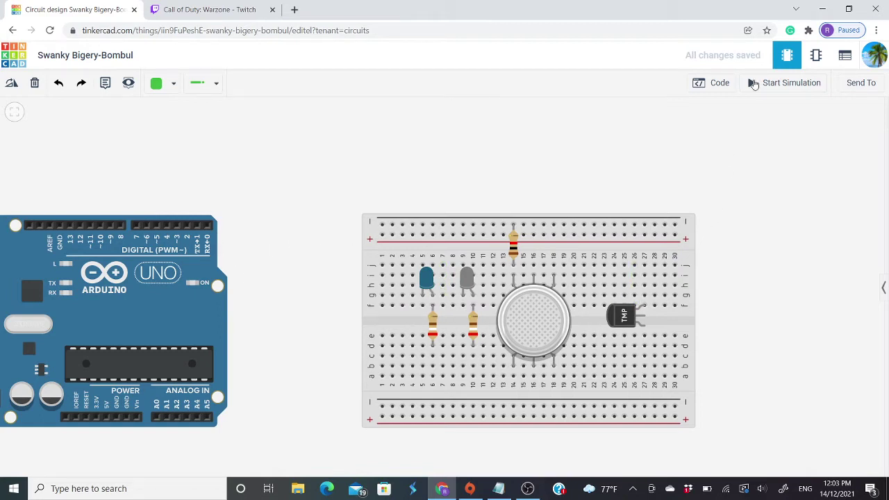
Step: Add a piezo to the workspace above the breadboard
left_click(719, 83)
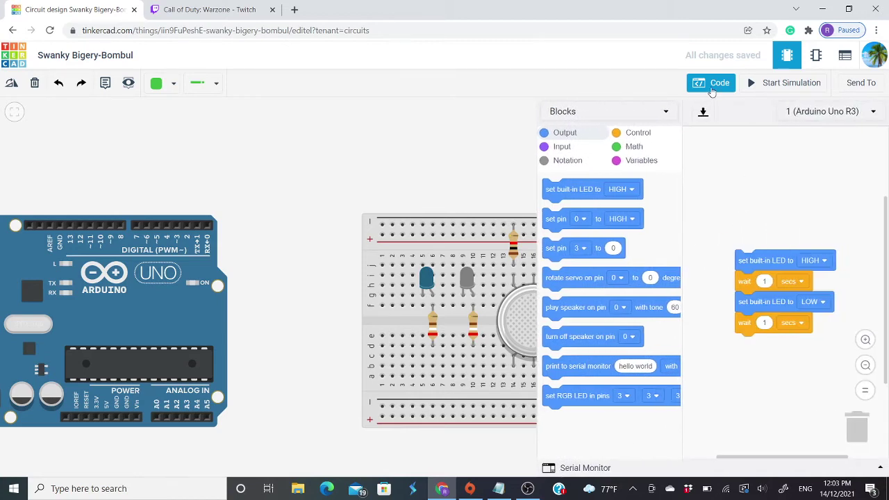
left_click(711, 90)
left_click(884, 288)
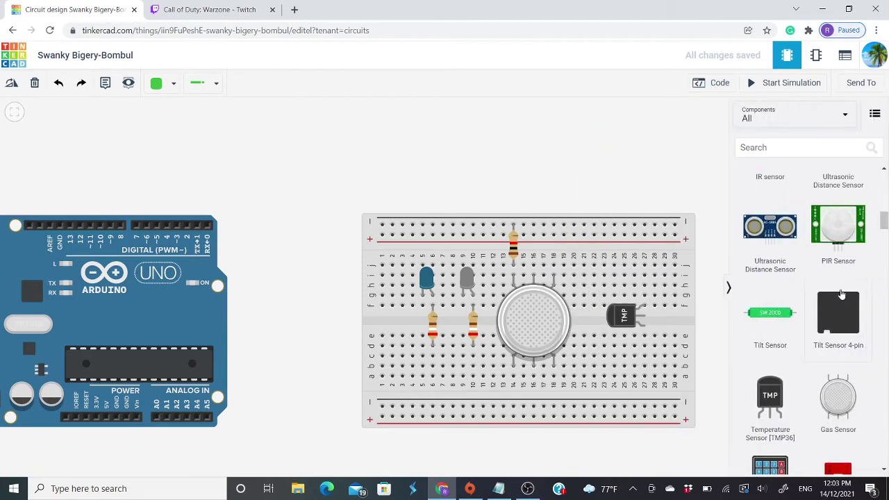
scroll(841, 294, "down", 15)
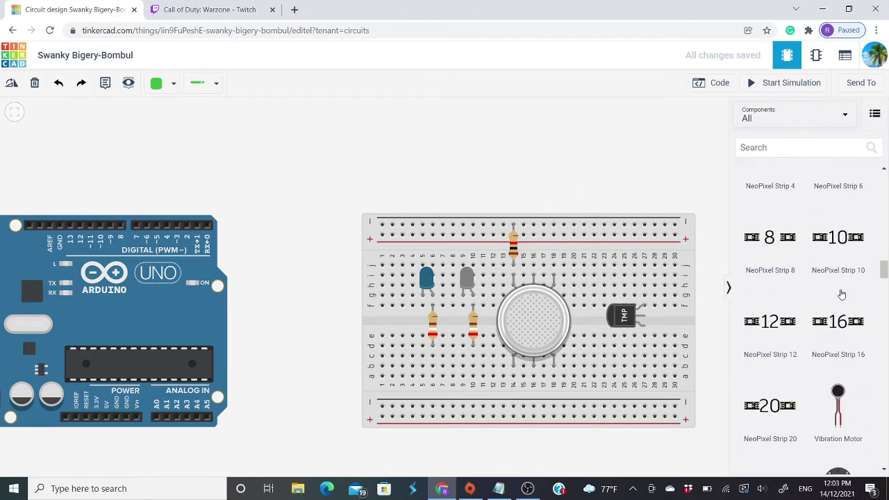
scroll(841, 295, "down", 6)
left_click_drag(781, 295, 515, 153)
scroll(641, 187, "up", 2)
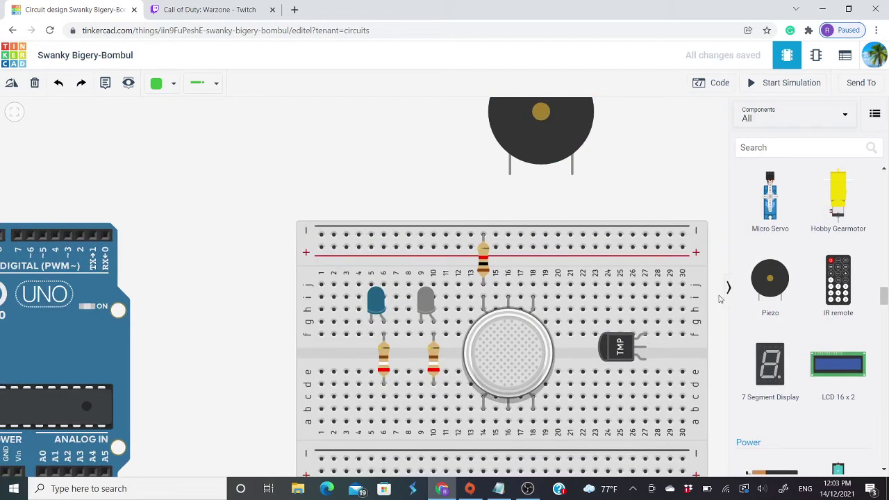
Step: Rotate the piezo so its leads face the Arduino and position it above the breadboard
left_click(726, 287)
scroll(650, 187, "down", 4)
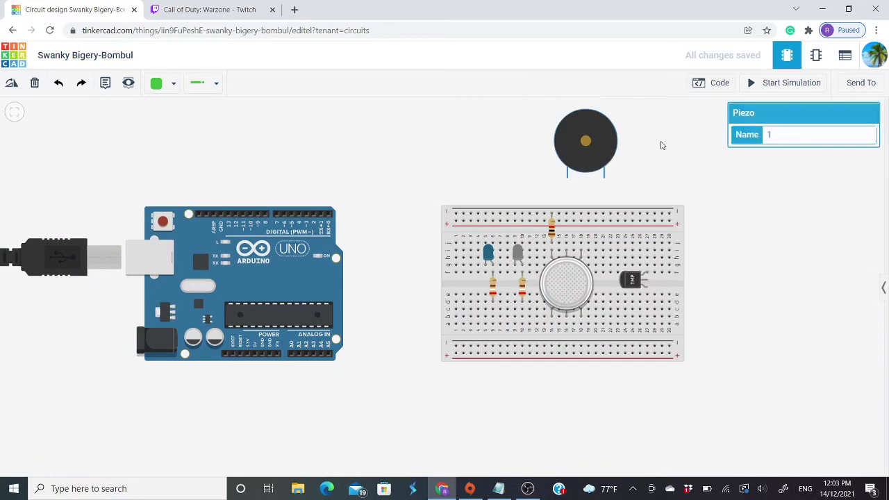
left_click(14, 83)
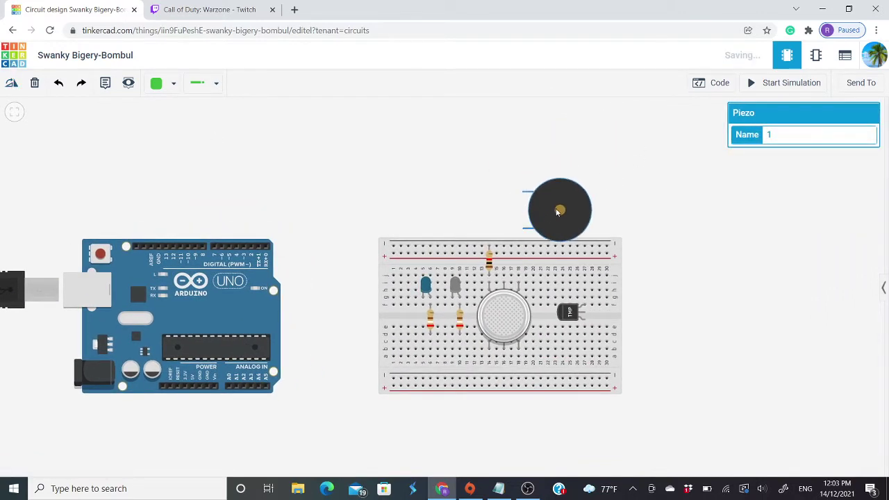
left_click_drag(556, 212, 550, 170)
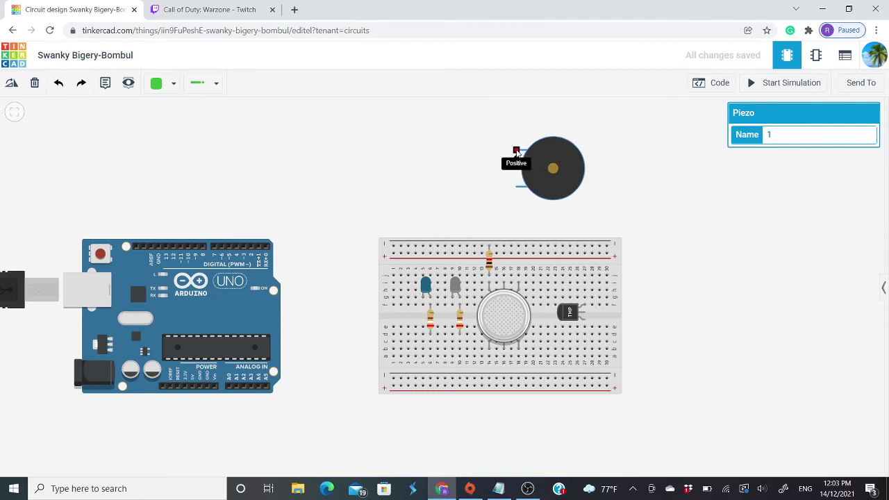
Step: Wire the piezo's positive lead to Arduino digital pin 7 with one bend and color the wire red
left_click(518, 152)
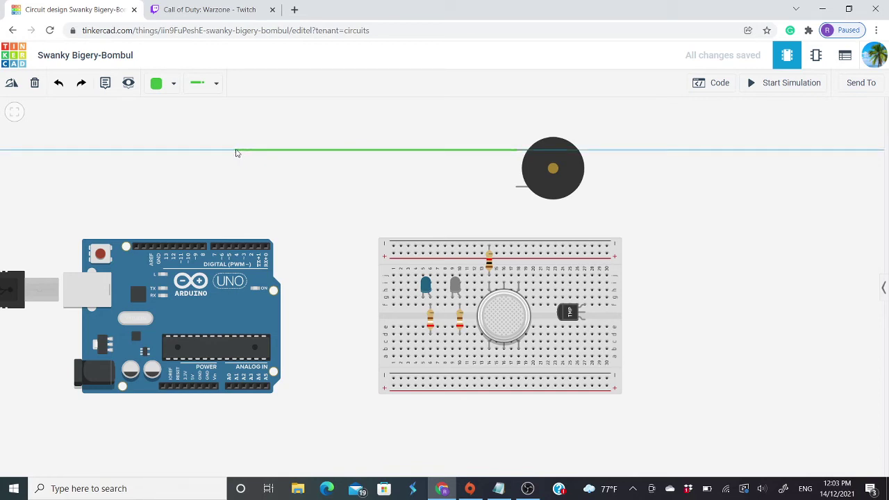
left_click(216, 150)
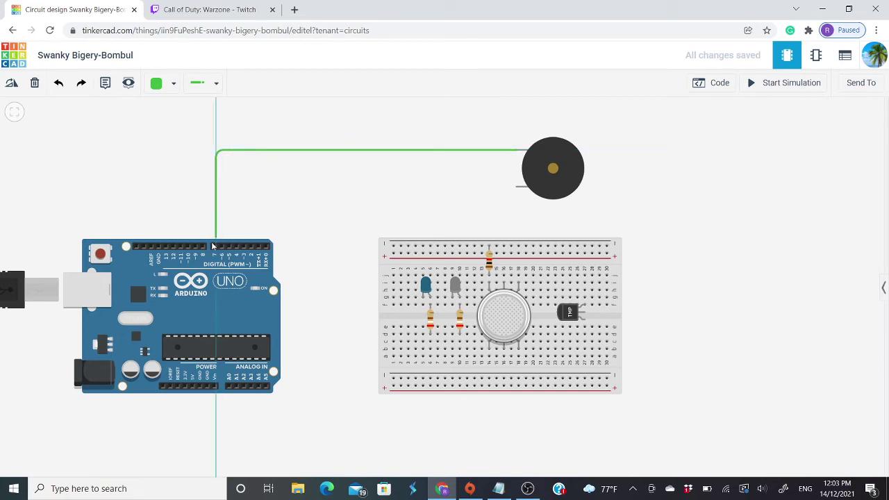
left_click(214, 246)
left_click(158, 83)
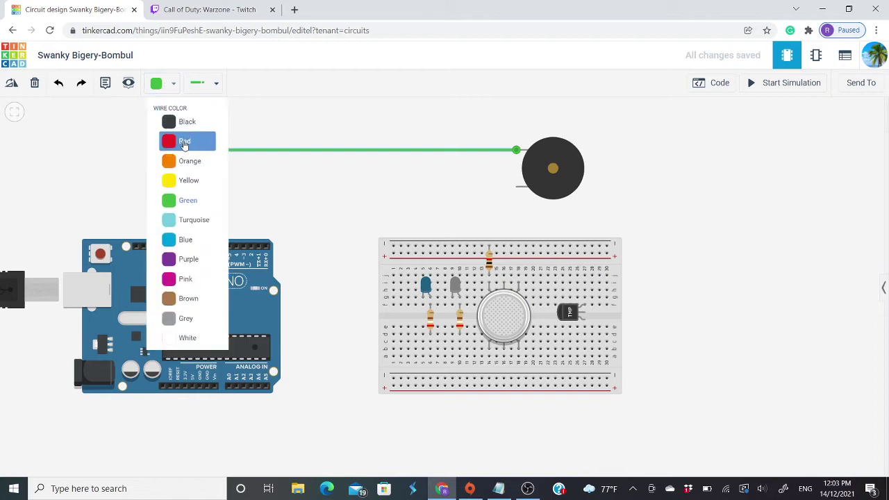
left_click(171, 141)
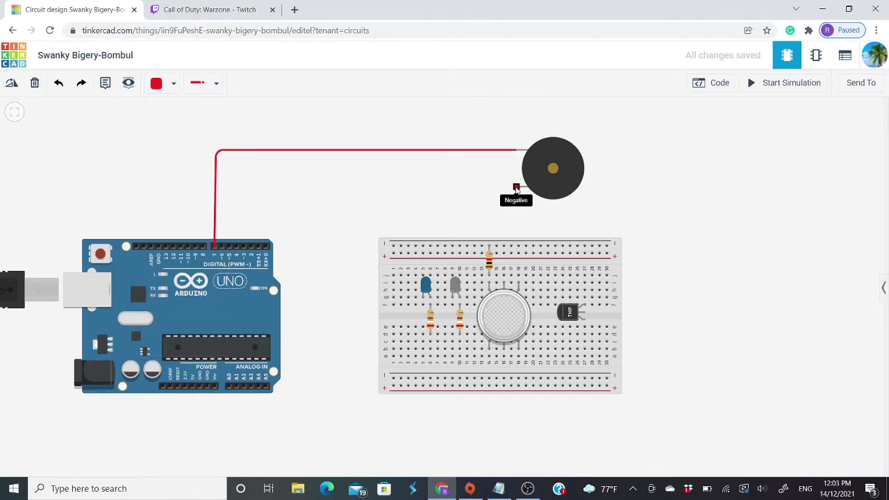
Step: Wire the piezo's negative lead to the Arduino GND pin beside pin 13 and color the wire black
left_click(516, 187)
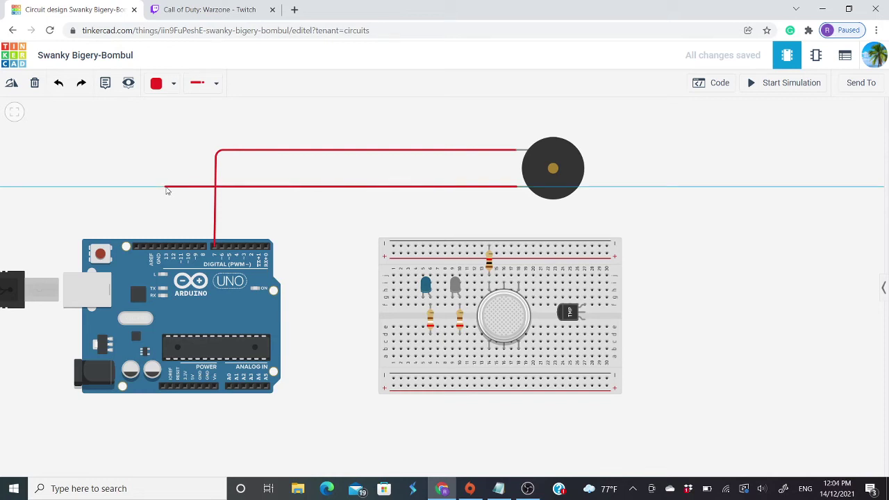
left_click(165, 187)
left_click(159, 245)
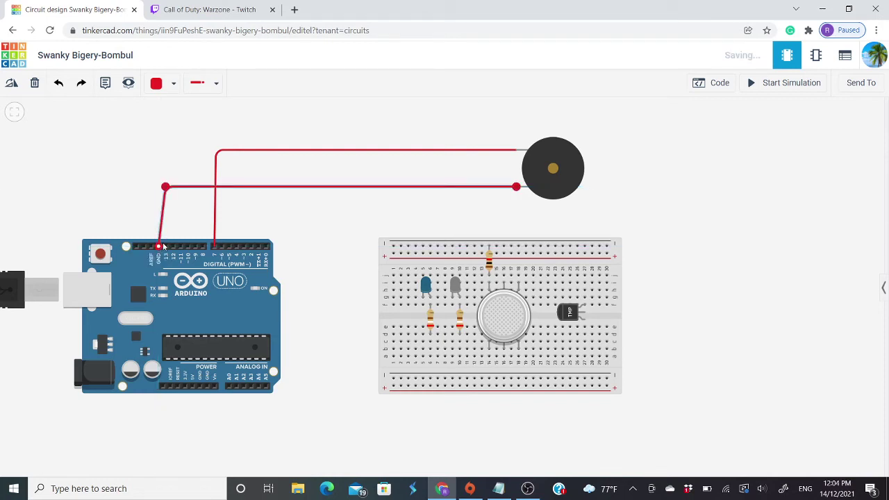
left_click(166, 88)
left_click(174, 119)
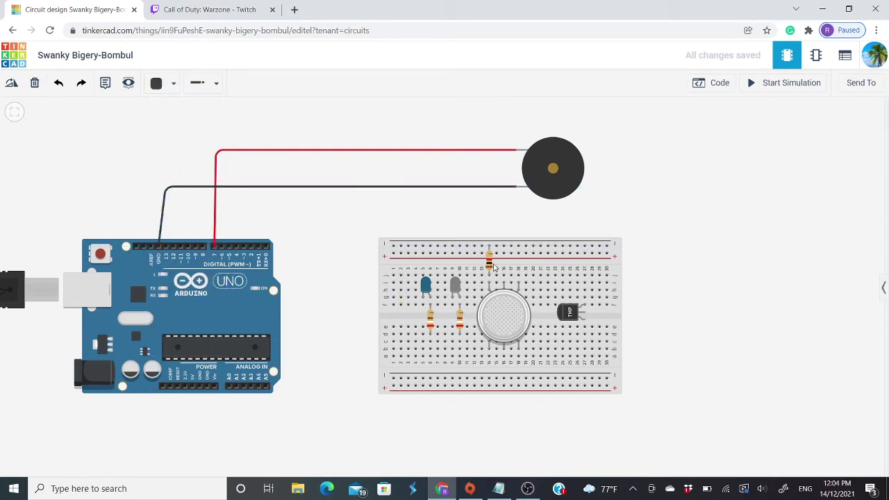
Step: Run a wire from the Arduino 5V pin to column 1 of the breadboard's lower positive rail and color it red
scroll(495, 298, "up", 1)
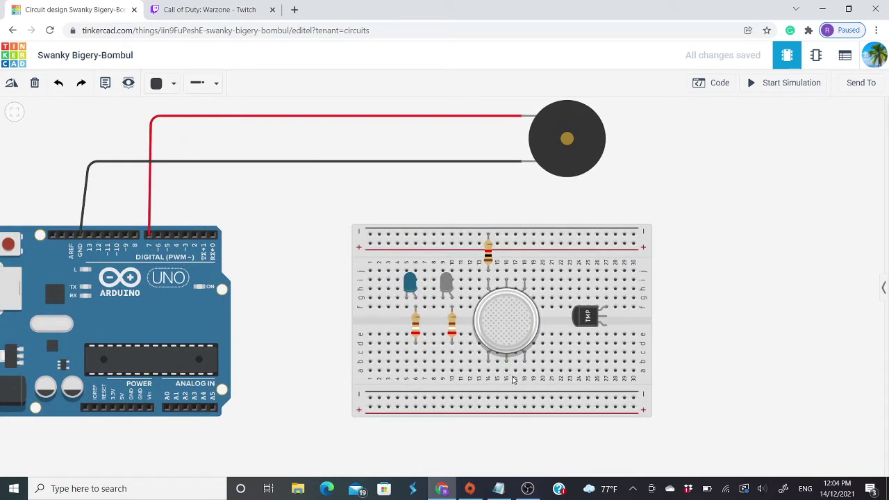
left_click(120, 407)
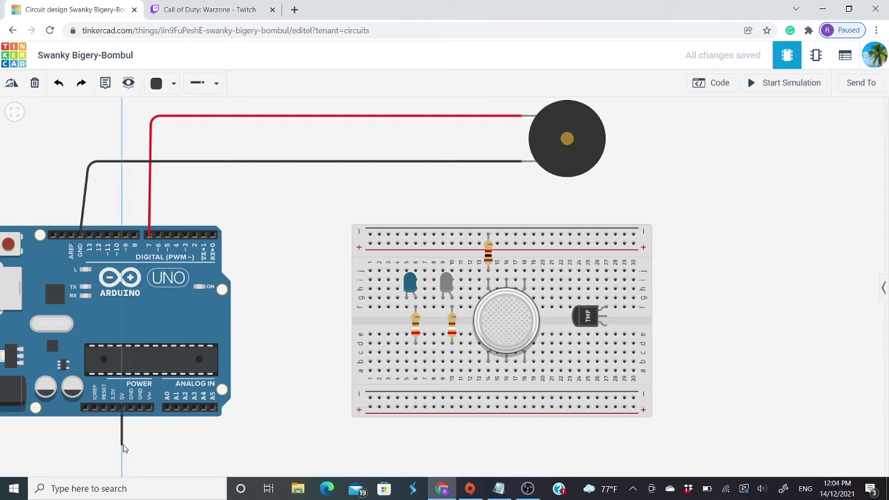
left_click(122, 444)
left_click(369, 443)
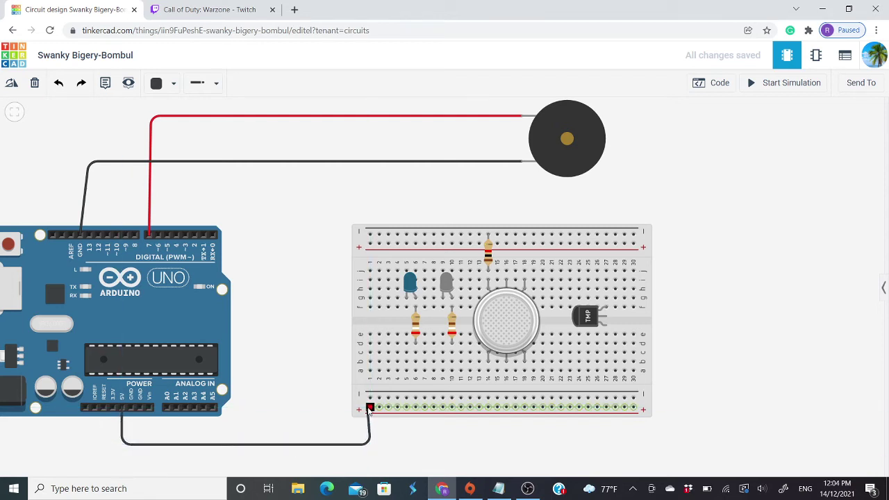
left_click(369, 408)
left_click(160, 83)
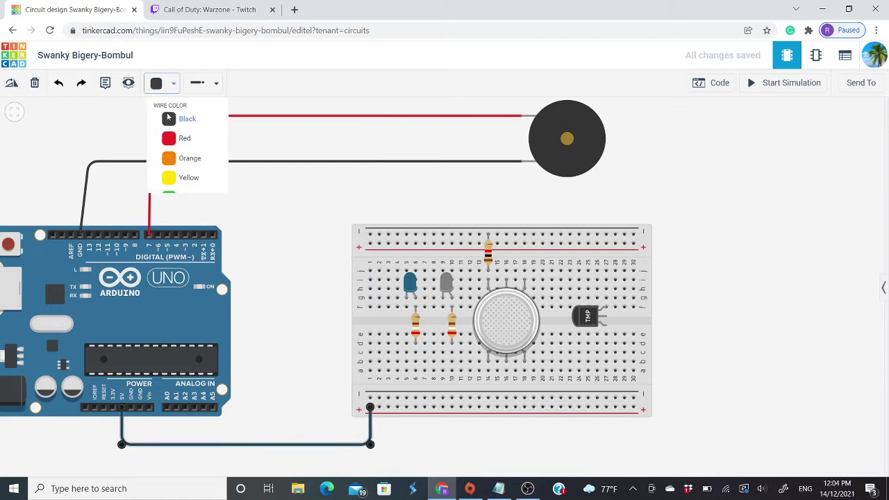
left_click(173, 139)
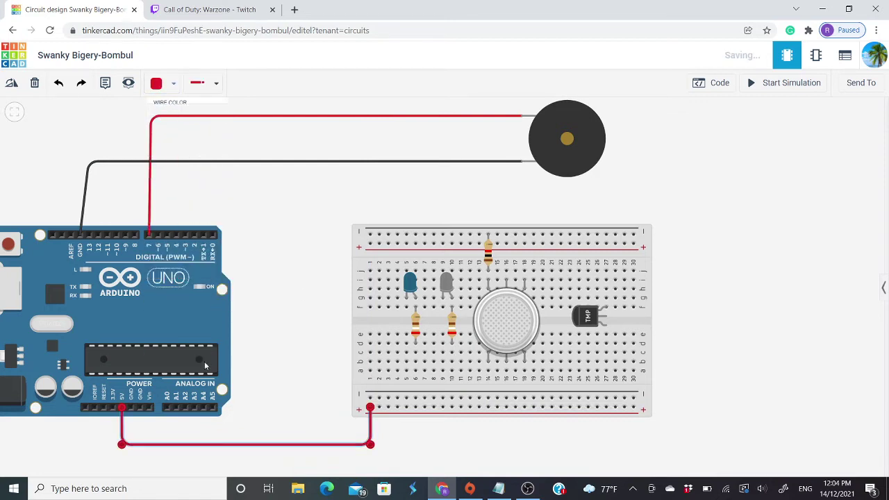
Step: Run a black wire from the Arduino's power GND pin to column 3 of the lower negative rail, and straighten its last bend
left_click(131, 408)
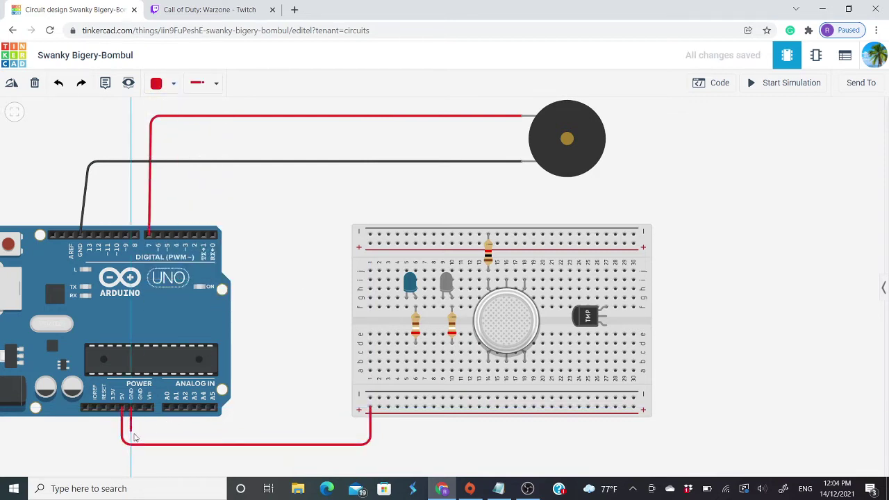
left_click(132, 437)
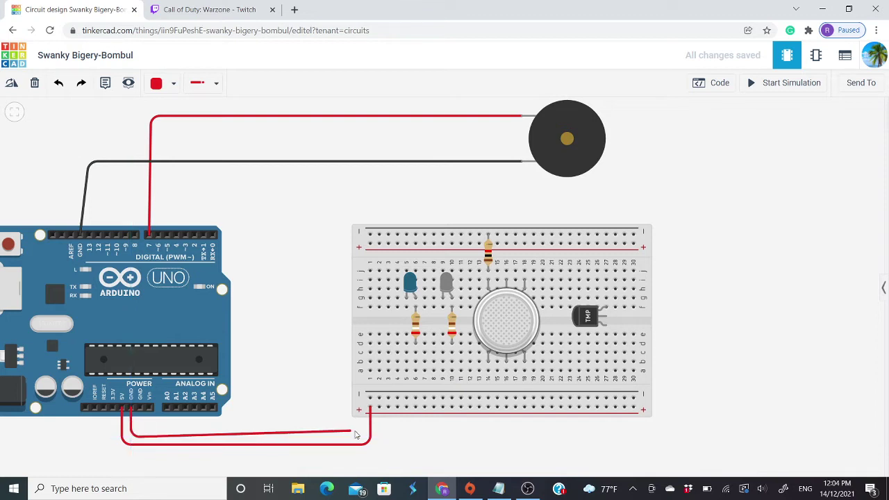
left_click(393, 439)
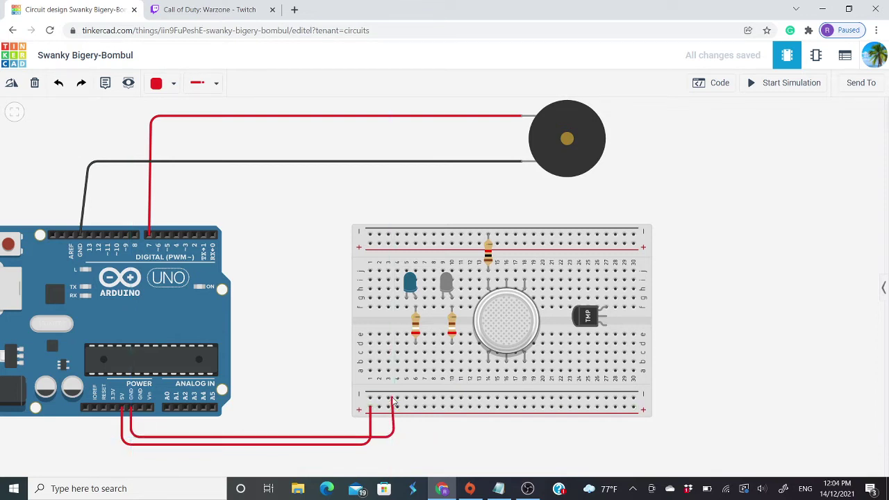
left_click(388, 398)
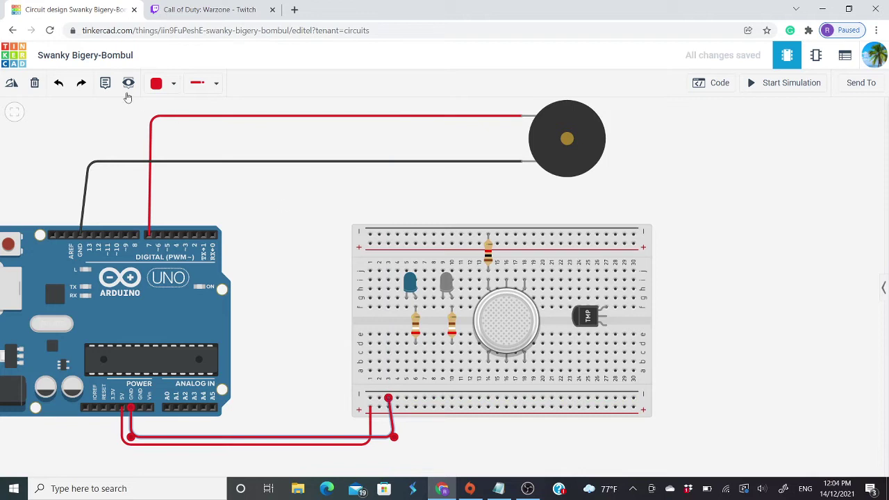
left_click(172, 83)
left_click(186, 125)
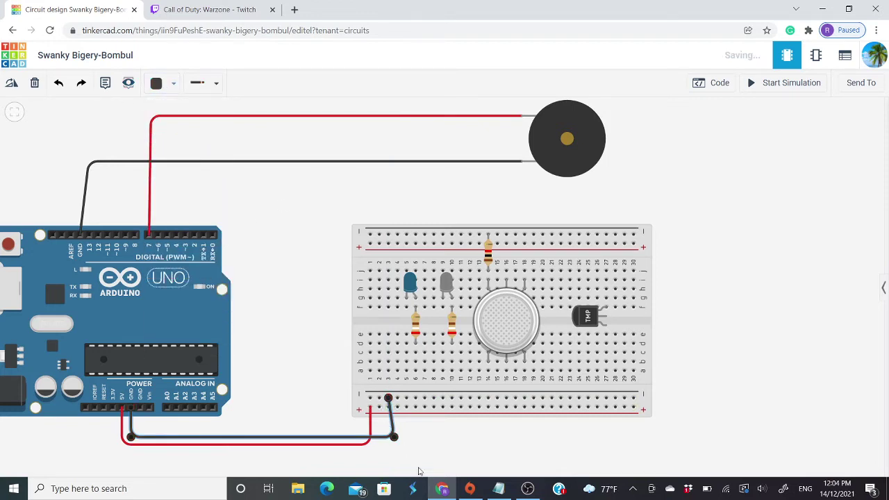
left_click_drag(393, 437, 388, 436)
left_click(417, 440)
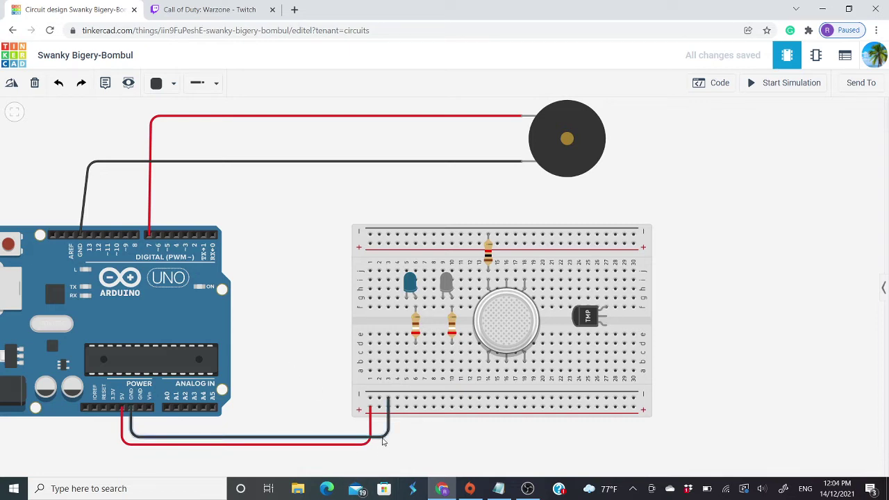
Step: Add black jumpers joining both negative rails at column 2 and connecting row j of column 16 to the upper negative rail
left_click(379, 398)
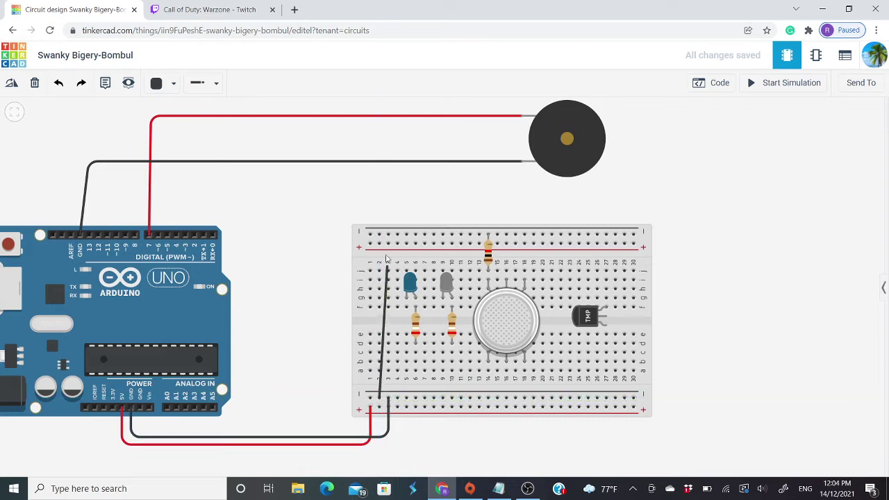
left_click(379, 235)
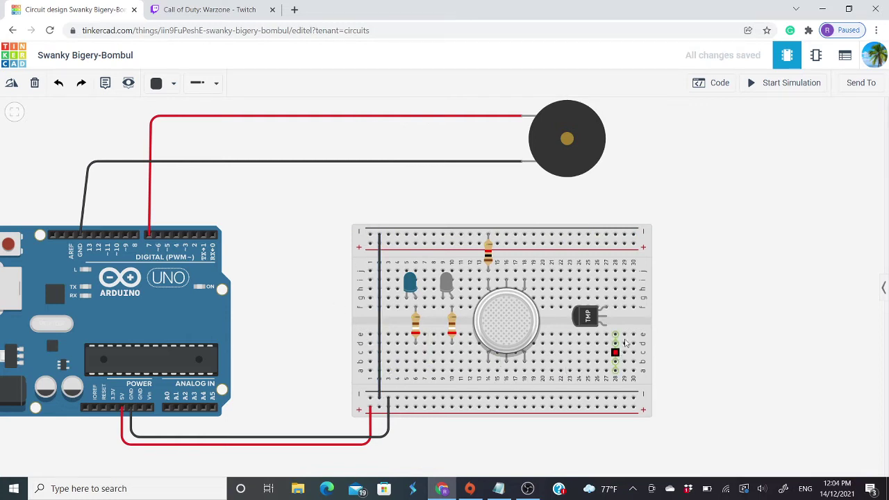
left_click(506, 271)
left_click(507, 235)
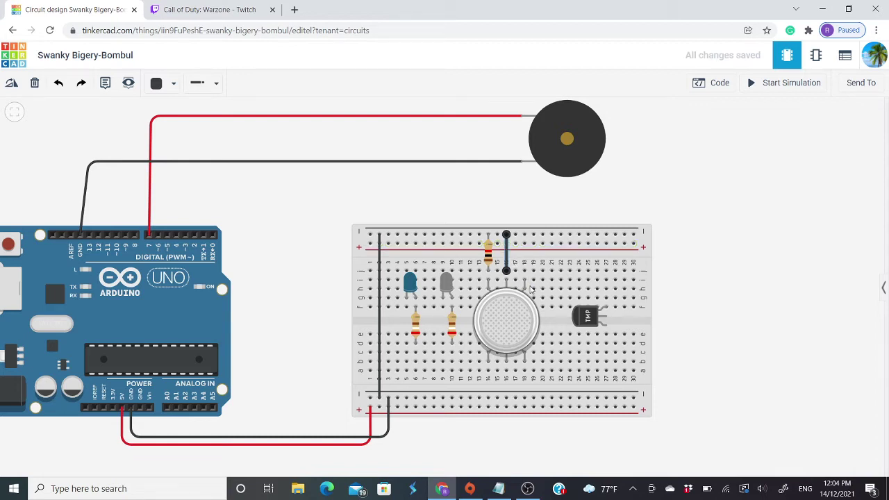
Step: Route a wire from row j of column 18, above the gas sensor, around the breadboard to Arduino pin A0 and color it green
left_click(526, 270)
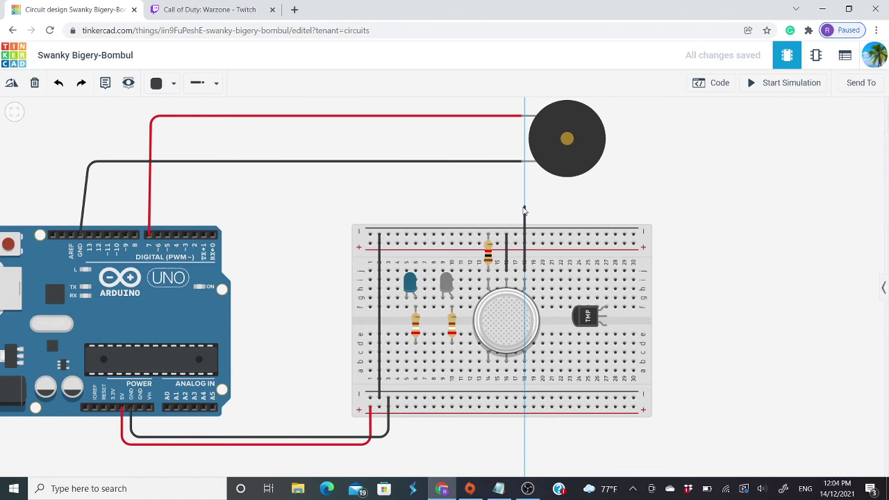
left_click(524, 206)
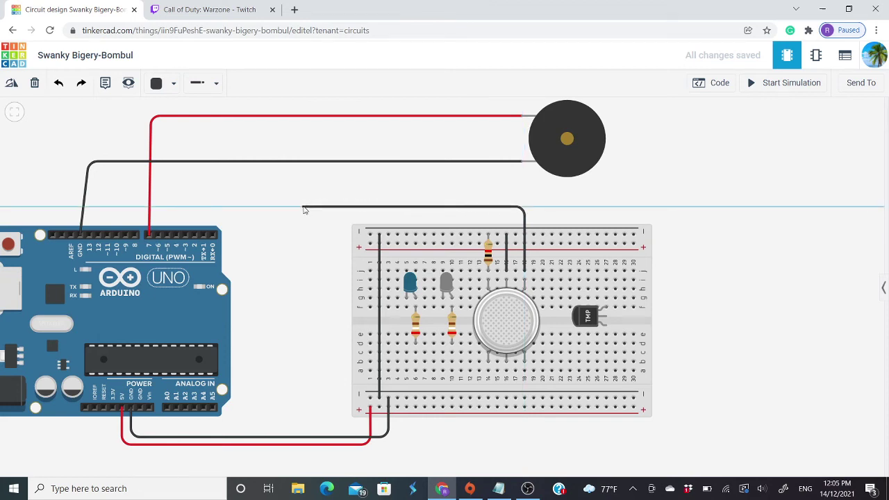
left_click(304, 209)
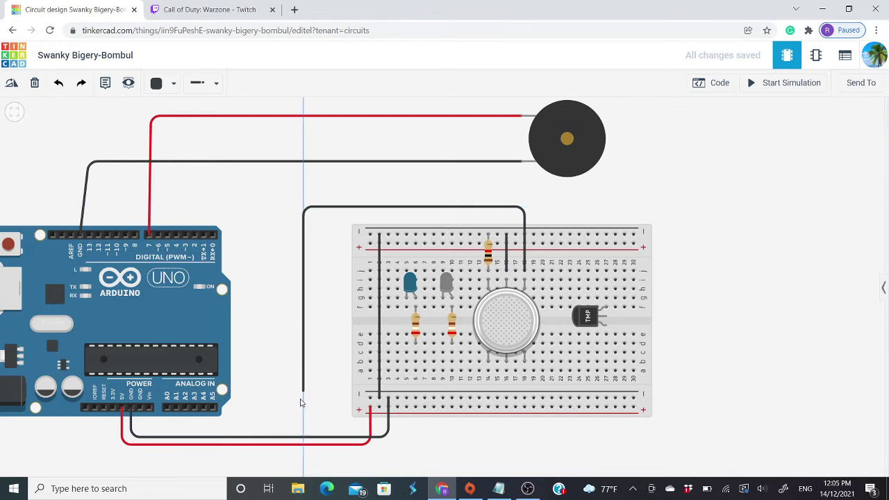
left_click(303, 424)
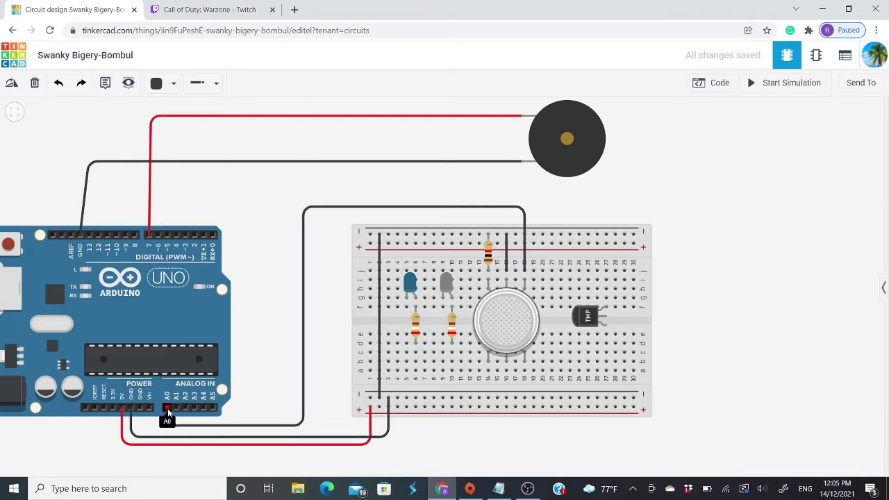
left_click(167, 408)
left_click(173, 83)
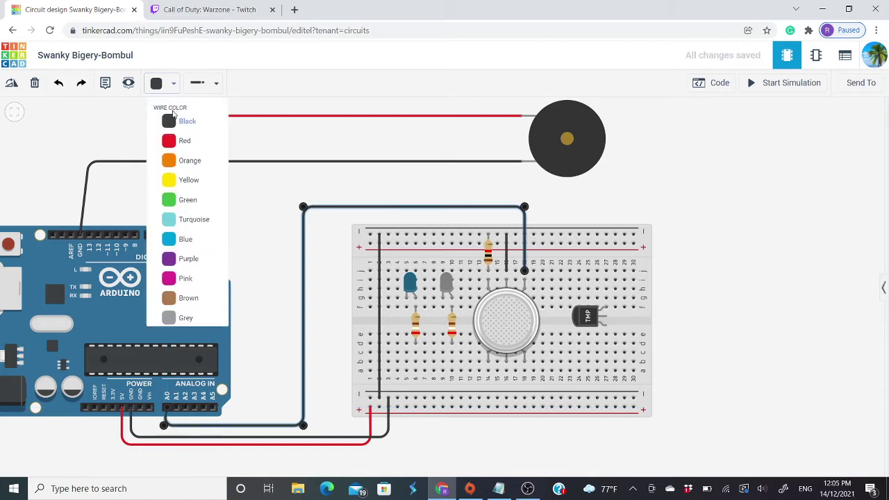
left_click(186, 219)
left_click(173, 83)
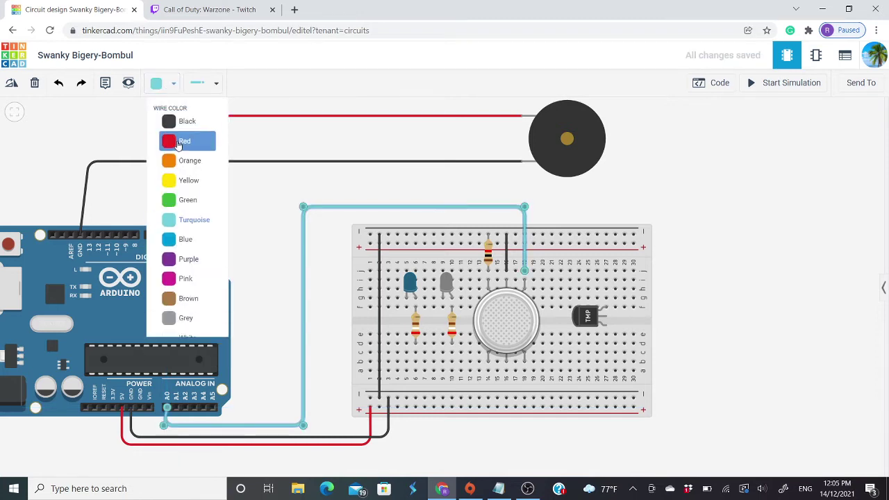
left_click(186, 200)
left_click(270, 212)
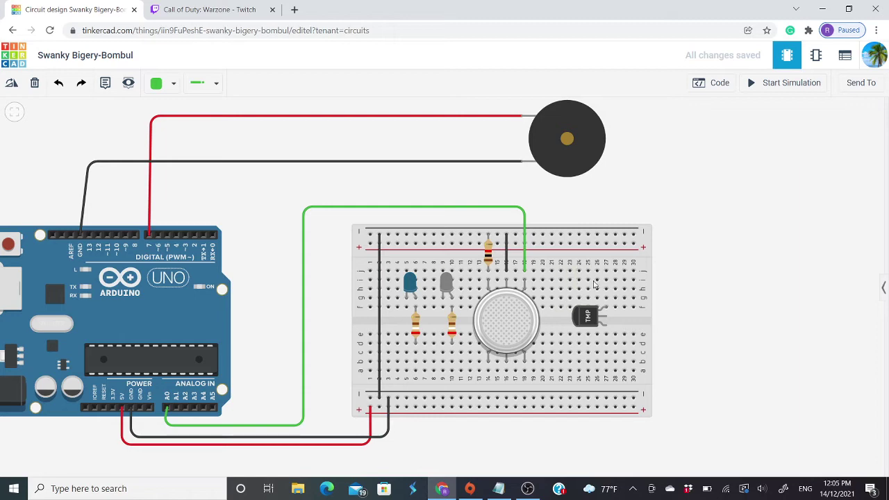
Step: Connect row a of columns 14 and 16, below the gas sensor, to the lower positive rail with green wires
left_click(488, 371)
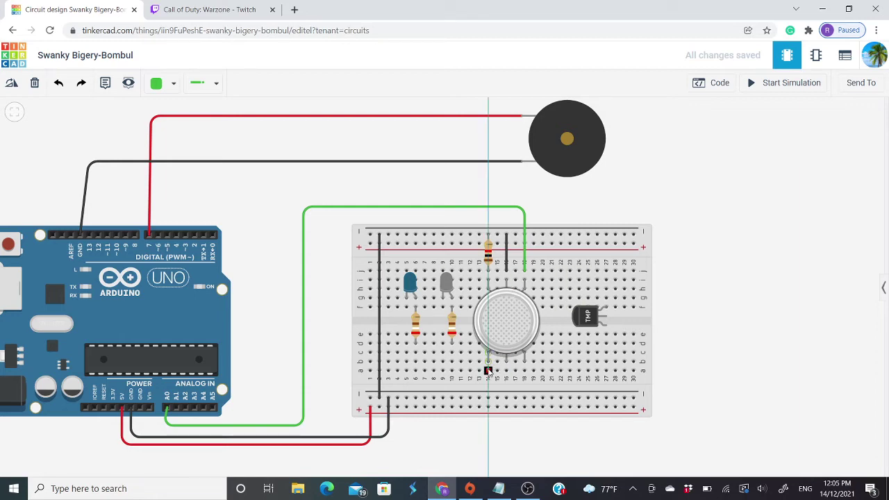
left_click(488, 405)
left_click(506, 370)
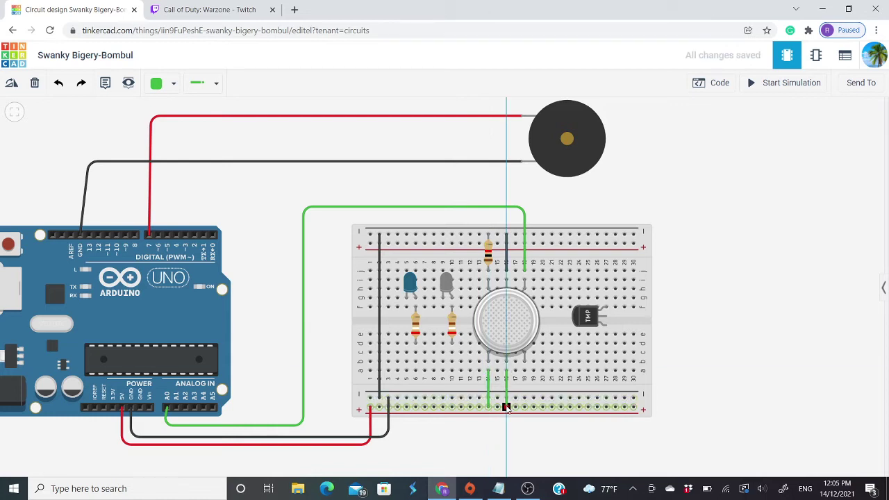
left_click(506, 406)
left_click(167, 88)
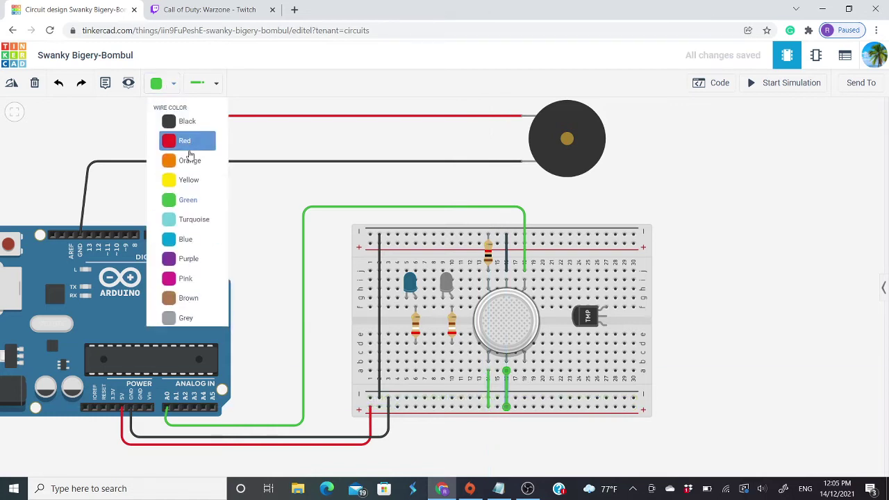
left_click(188, 201)
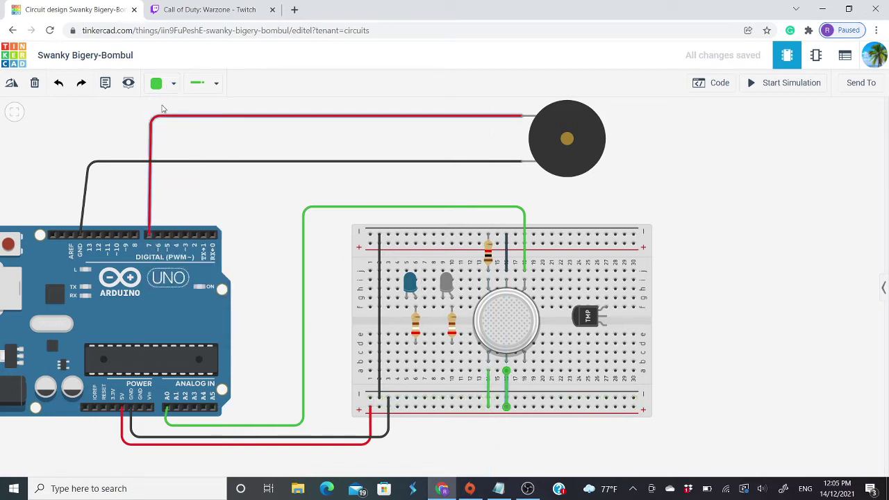
Step: Color the column 16 jumper below the gas sensor turquoise, and add a pink jumper from row a of column 18 to the lower positive rail
left_click(168, 83)
left_click(188, 218)
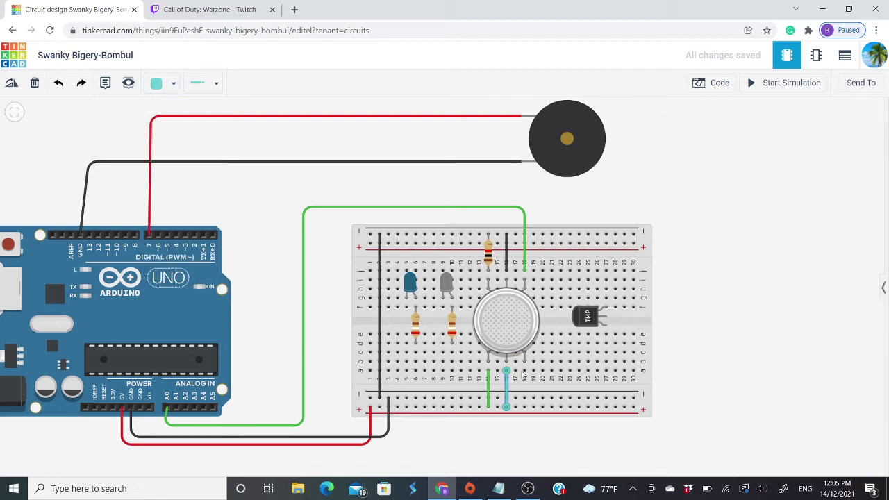
left_click(523, 370)
left_click(524, 405)
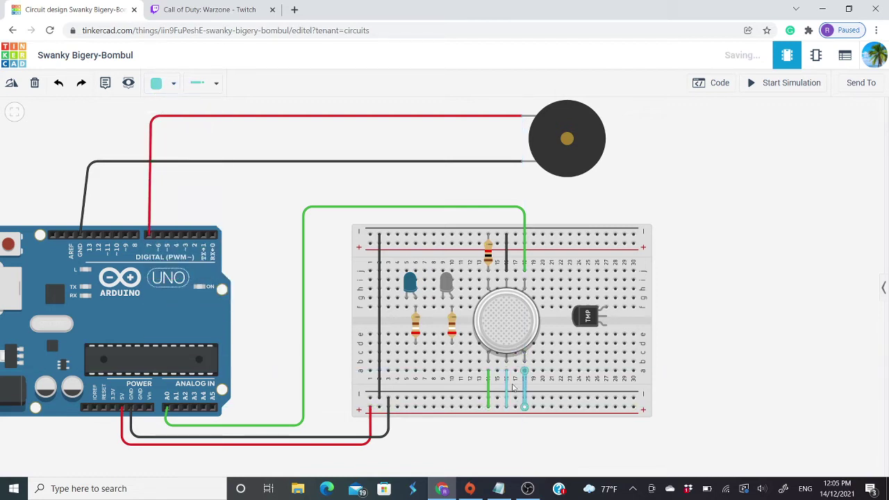
left_click(162, 85)
left_click(203, 280)
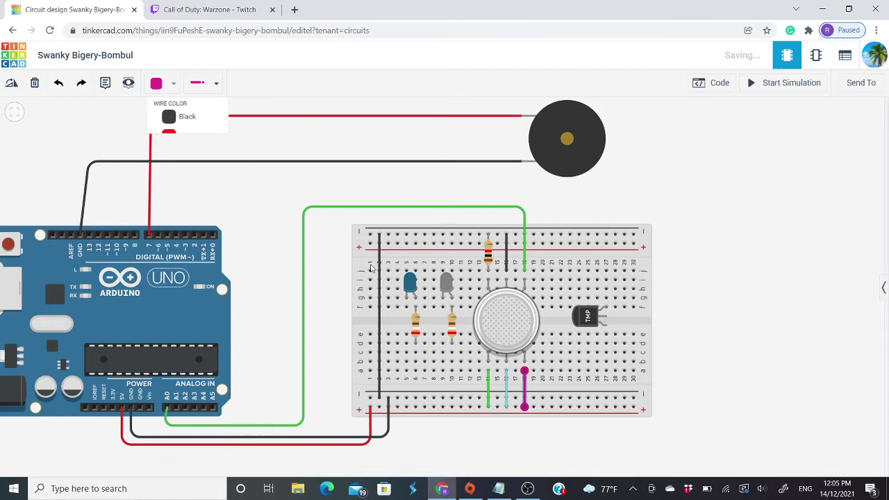
left_click(393, 182)
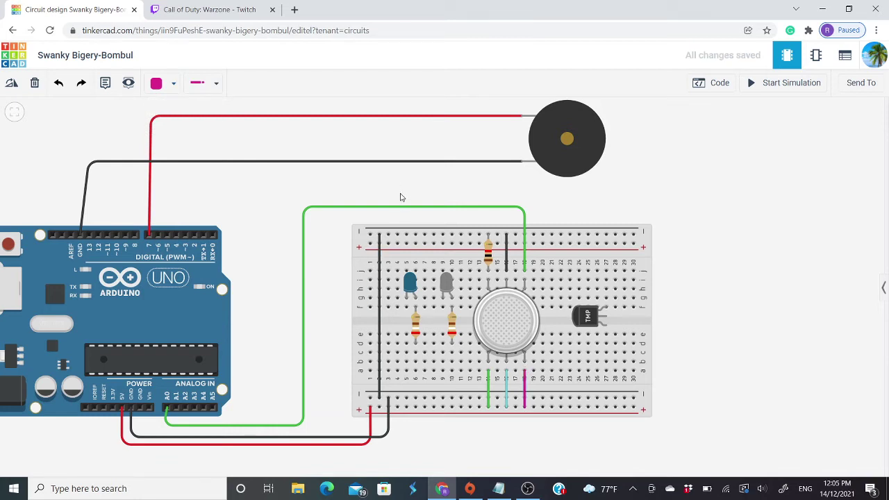
Step: Route a wire from row c of column 6, below the blue LED's resistor, around the breadboard to Arduino pin 9 and color it yellow
left_click(415, 353)
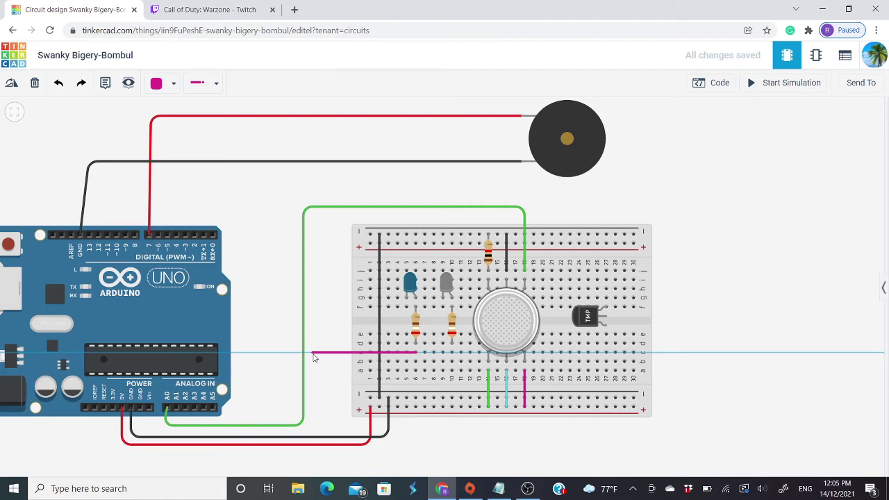
left_click(313, 355)
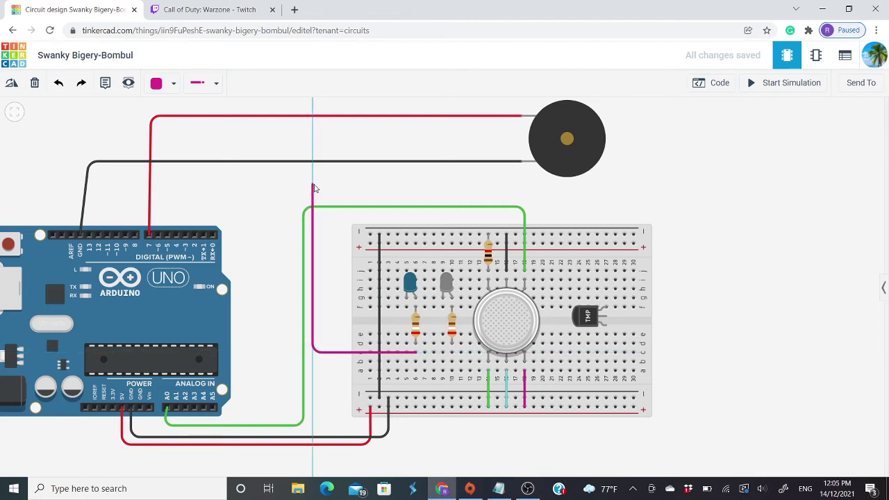
left_click(312, 186)
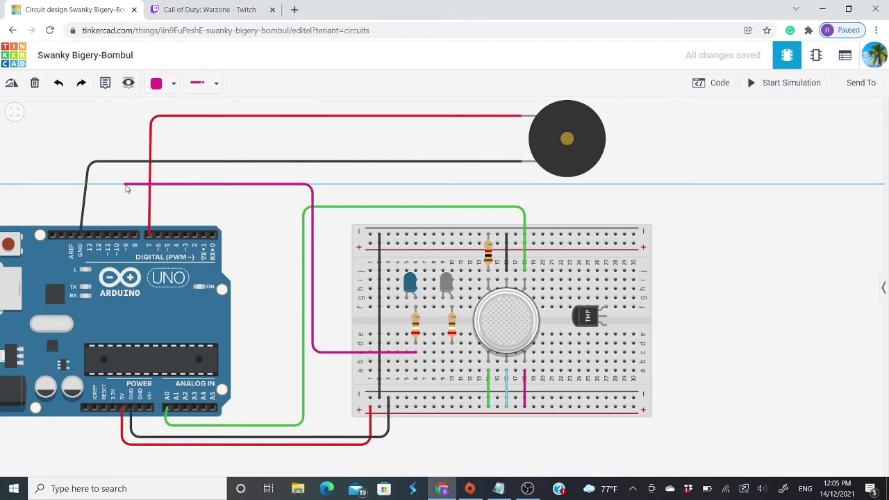
left_click(129, 186)
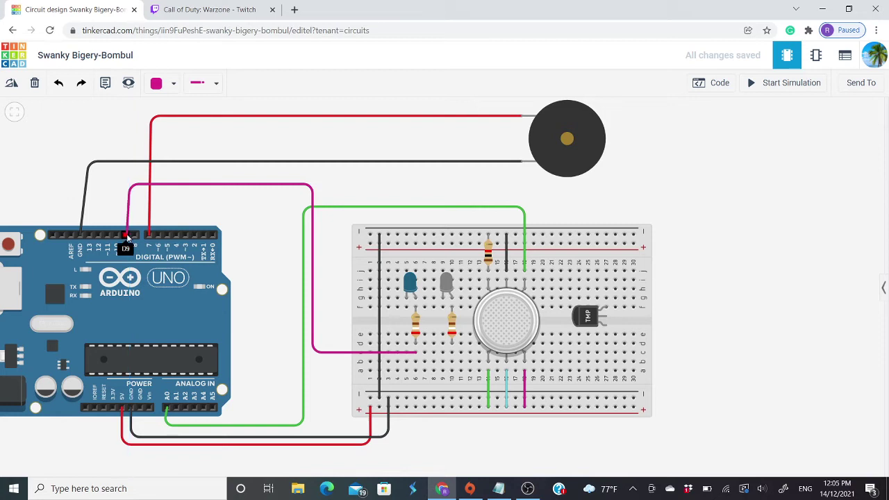
left_click(125, 236)
left_click(160, 83)
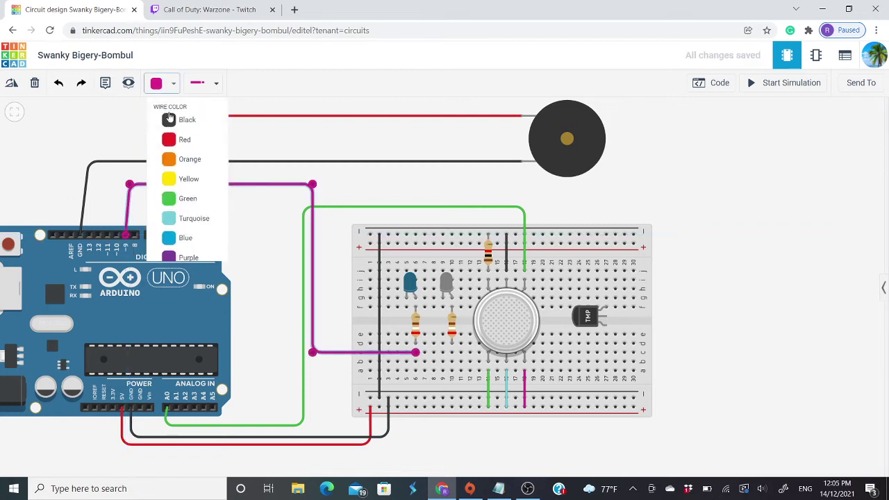
left_click(173, 178)
left_click(371, 196)
Step: Route a yellow wire from row b of column 10, below the white LED's resistor, around the breadboard to Arduino pin 12
left_click(451, 341)
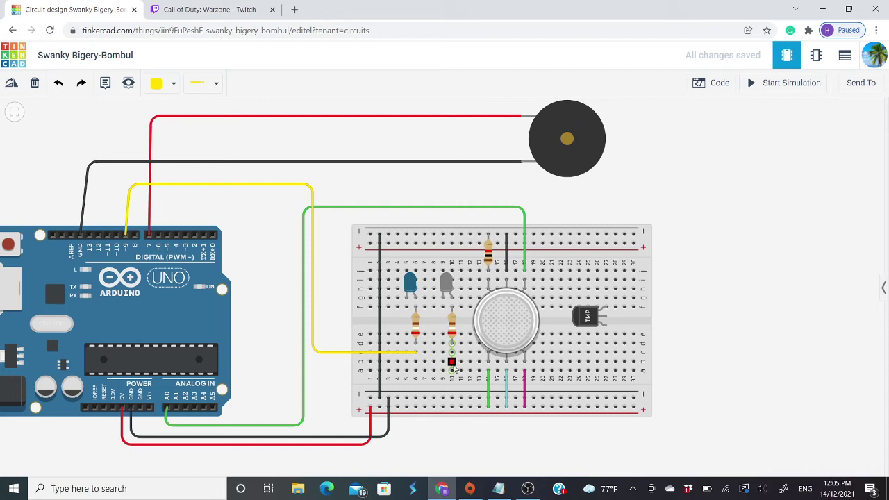
left_click(452, 362)
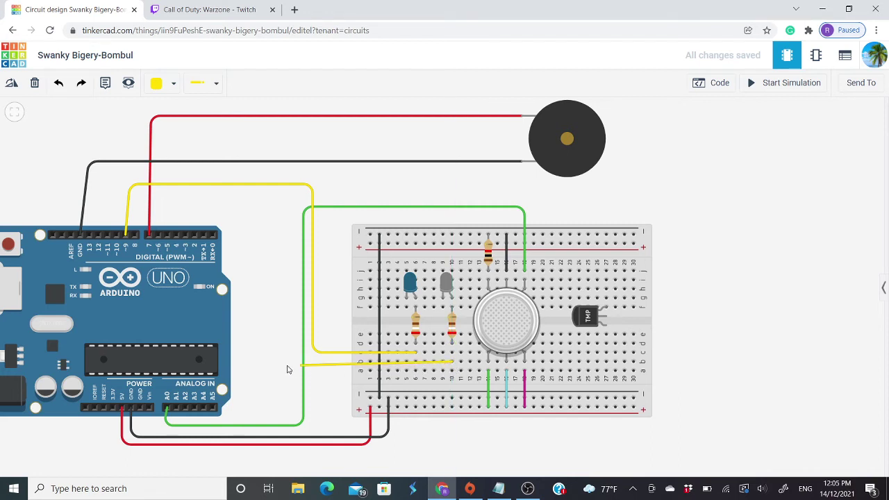
left_click(288, 362)
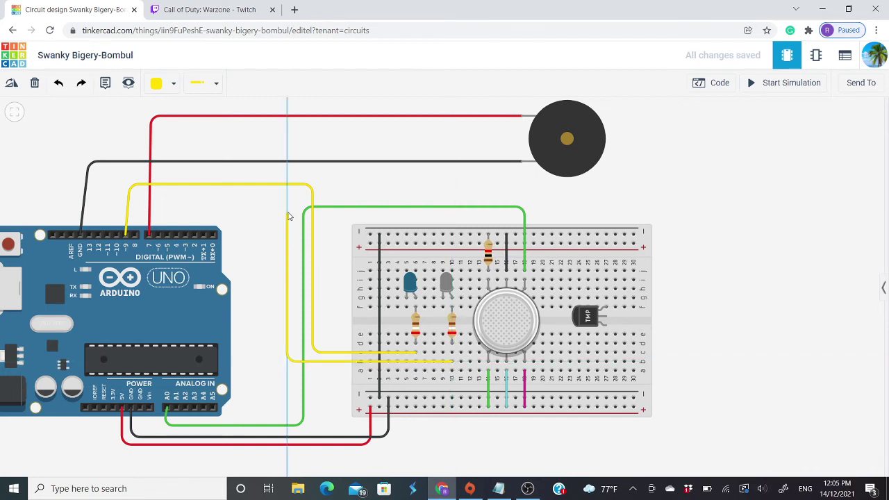
left_click(287, 172)
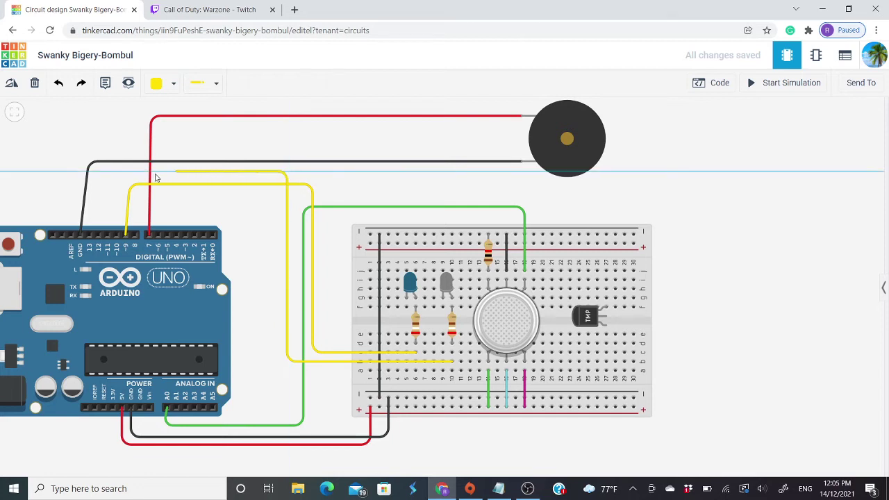
left_click(110, 173)
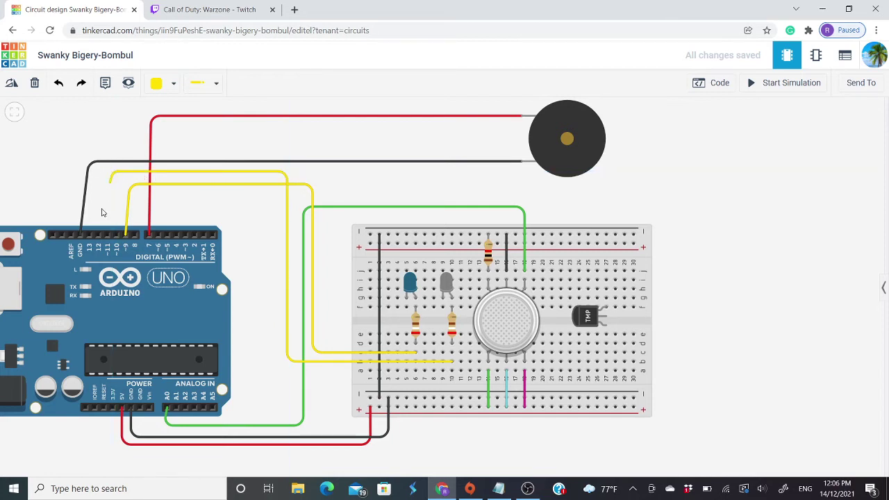
left_click(98, 236)
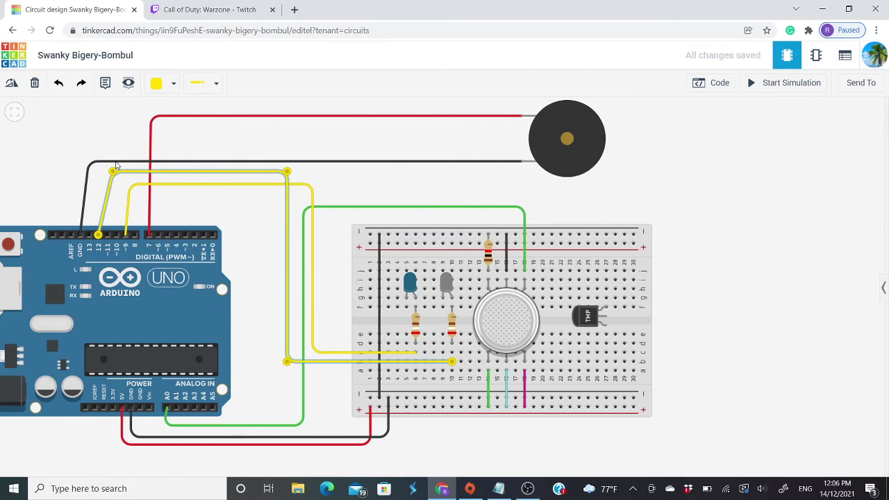
left_click(367, 218)
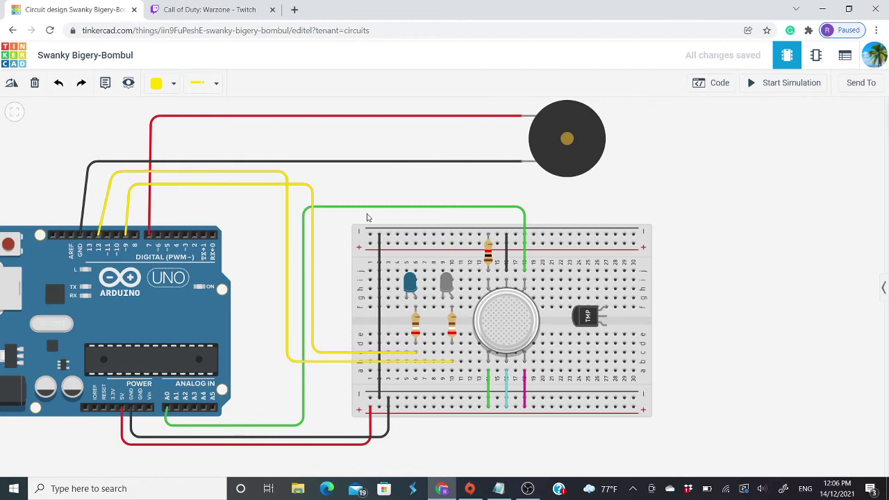
Step: Connect row j of columns 5 and 9, above the blue and white LEDs, to the upper negative rail with black wires
left_click(406, 270)
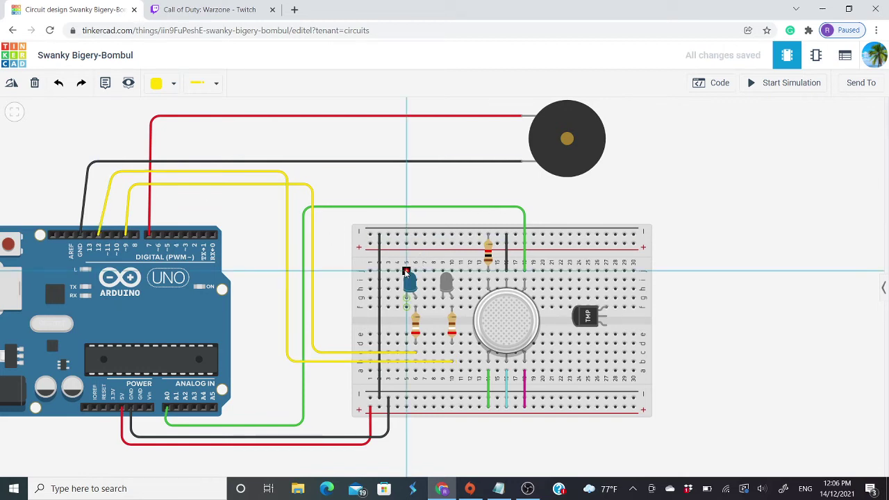
left_click(157, 82)
left_click(172, 119)
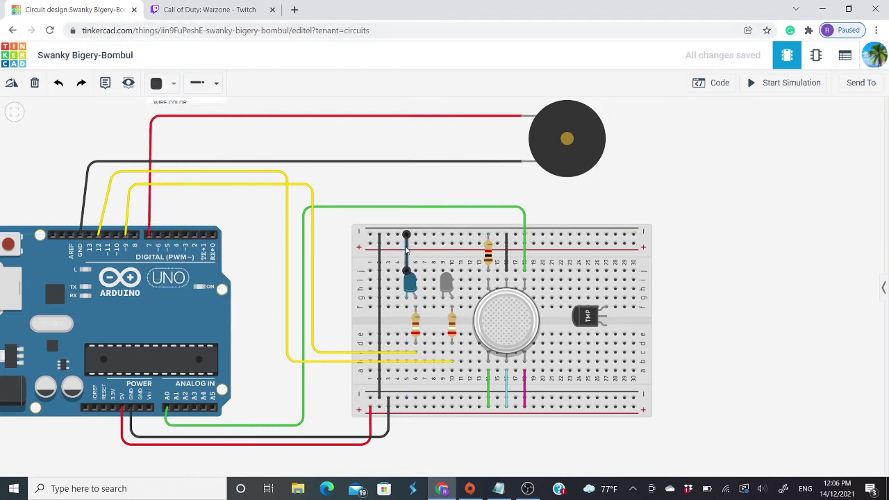
left_click(442, 271)
left_click(442, 235)
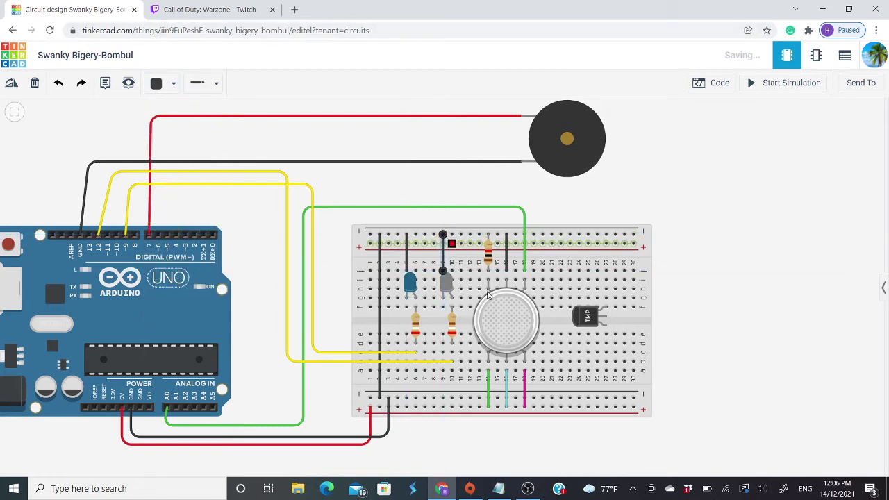
Step: Wire the temperature sensor's upper pin to the upper negative rail in black and its lower pin to the lower positive rail in red
left_click(606, 313)
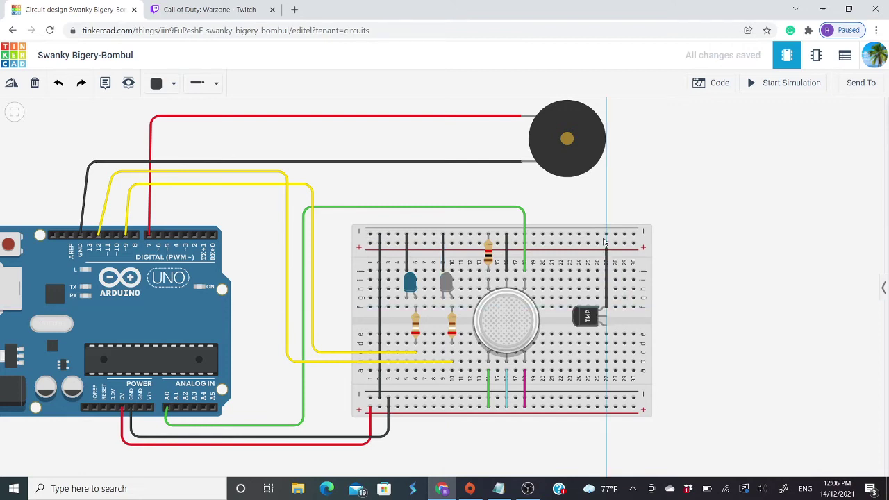
left_click(606, 235)
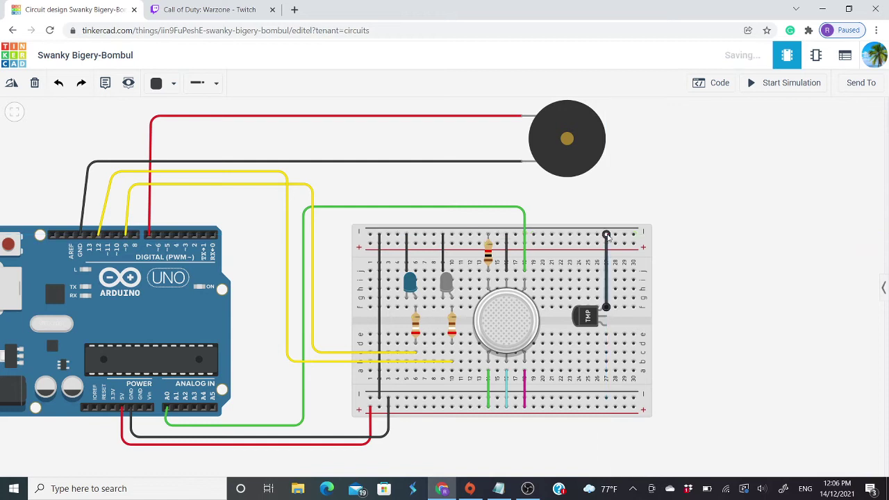
left_click(607, 334)
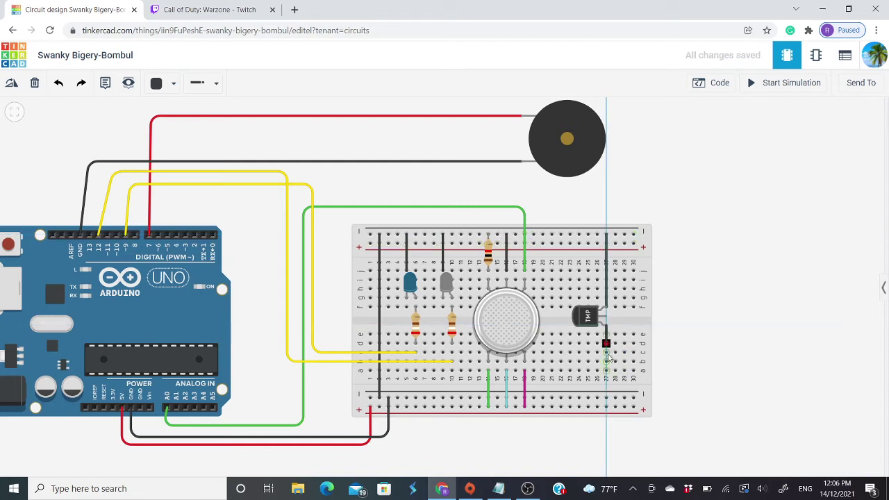
left_click(606, 407)
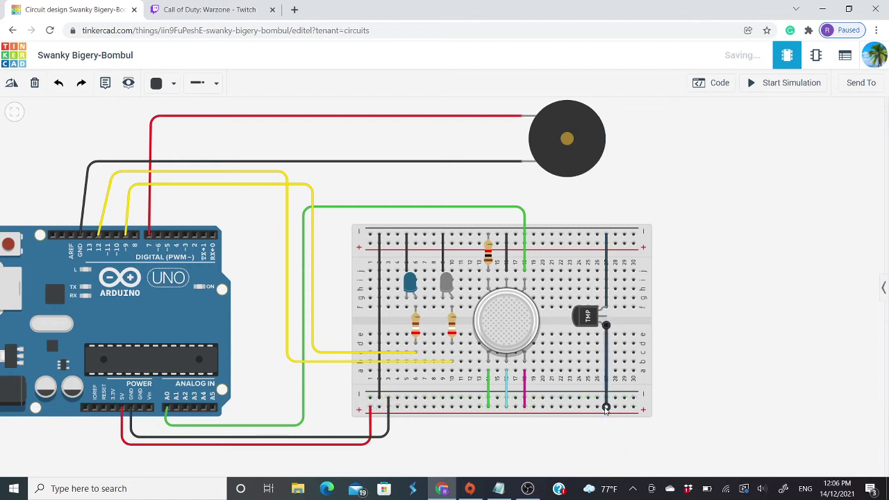
left_click(162, 86)
left_click(173, 141)
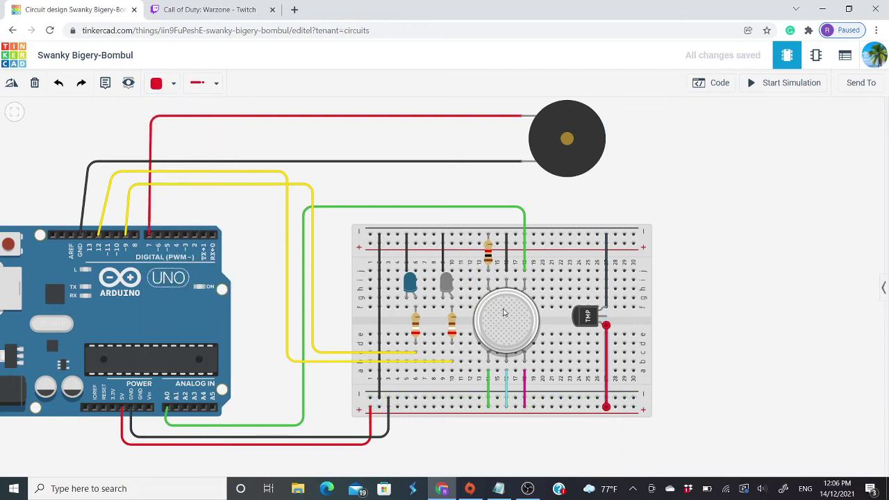
Step: Route a wire from the temperature sensor's middle pin around and beneath the breadboard to Arduino pin A1 and color it green
left_click(602, 317)
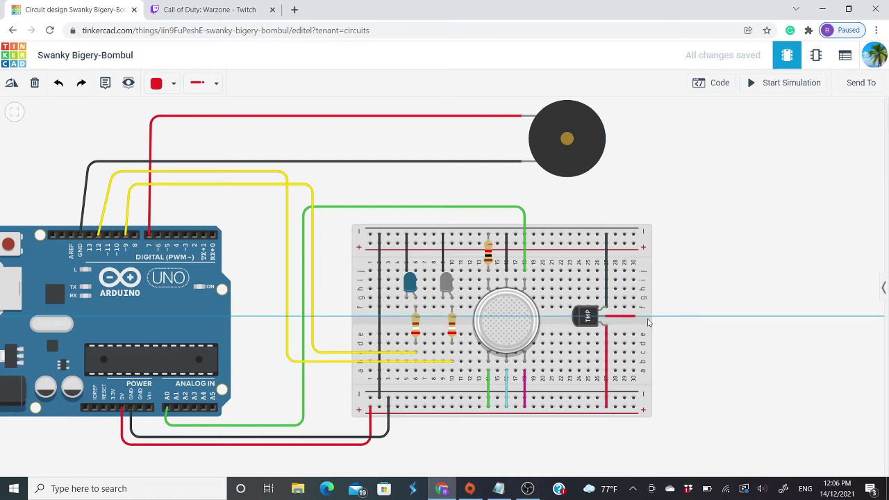
left_click(677, 328)
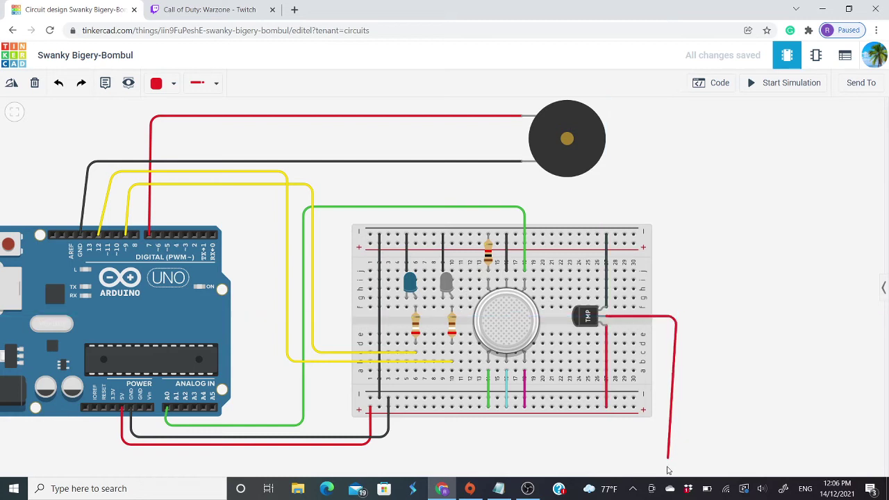
left_click(677, 451)
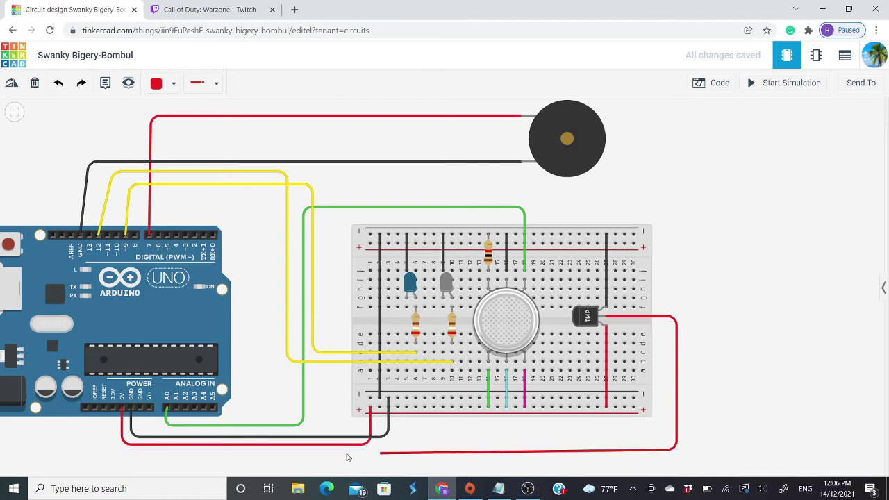
left_click(177, 451)
left_click(176, 407)
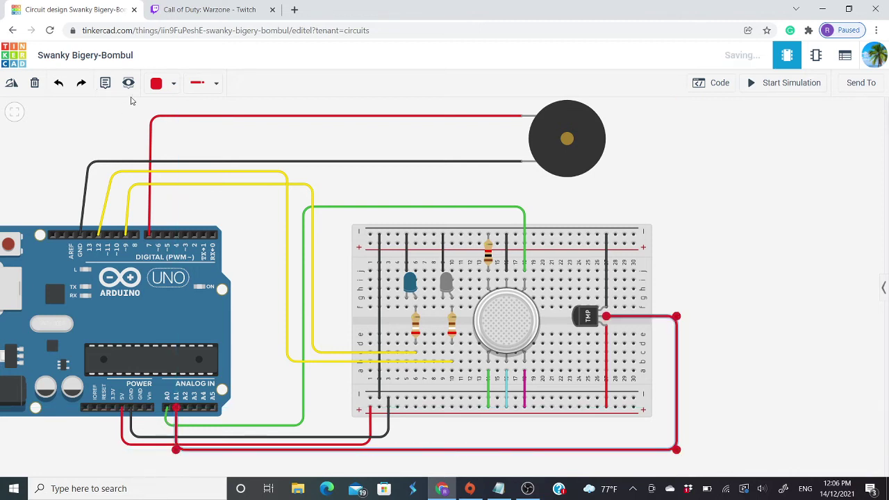
left_click(163, 83)
left_click(182, 200)
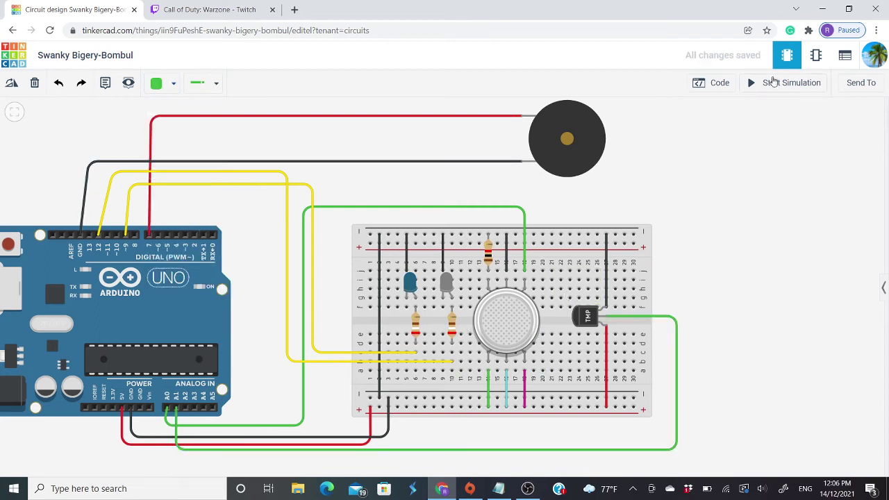
Step: Open the Arduino's code editor and discard the default built-in LED blink blocks
left_click(717, 86)
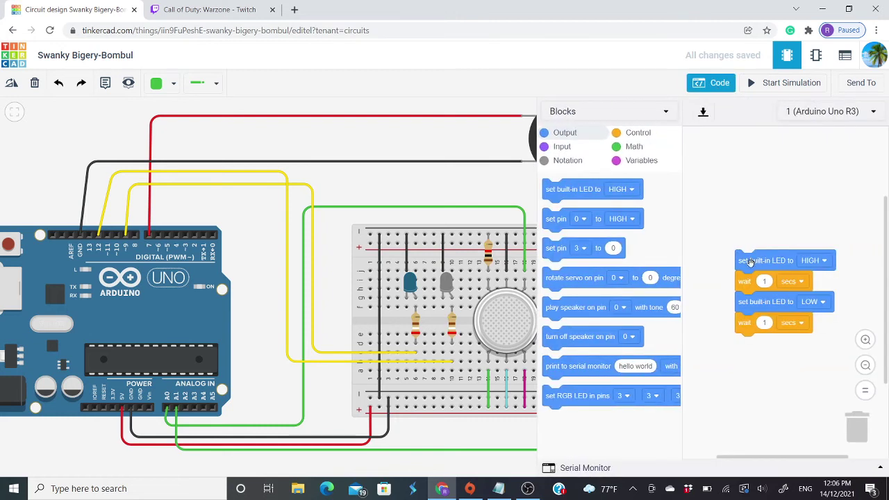
left_click_drag(750, 262, 850, 445)
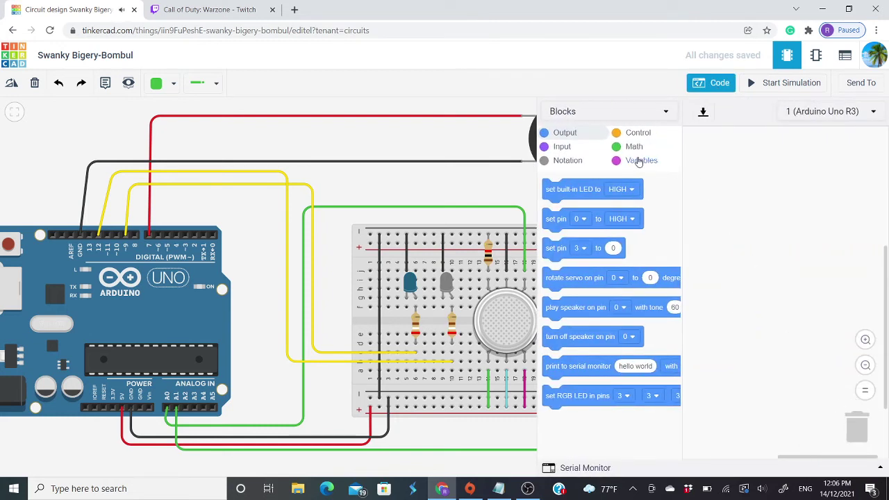
Step: Switch the code editor from Blocks to Text mode and delete the entire default sketch
left_click(586, 111)
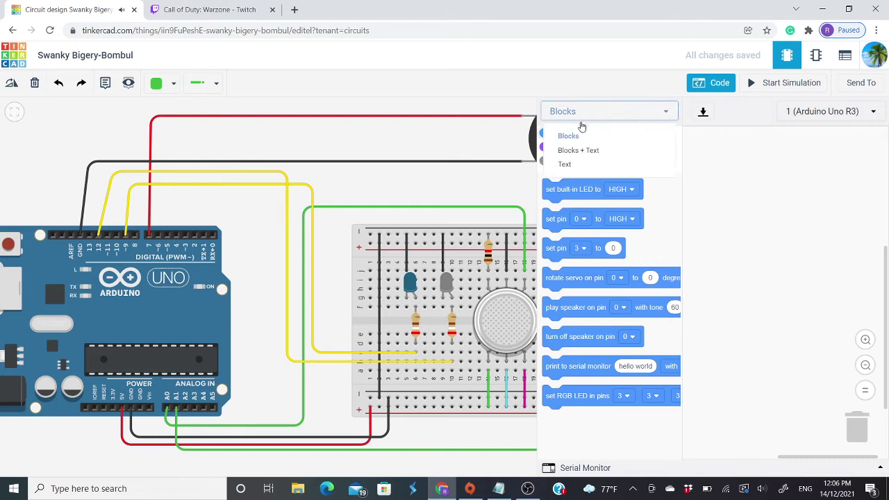
left_click(568, 163)
left_click(499, 172)
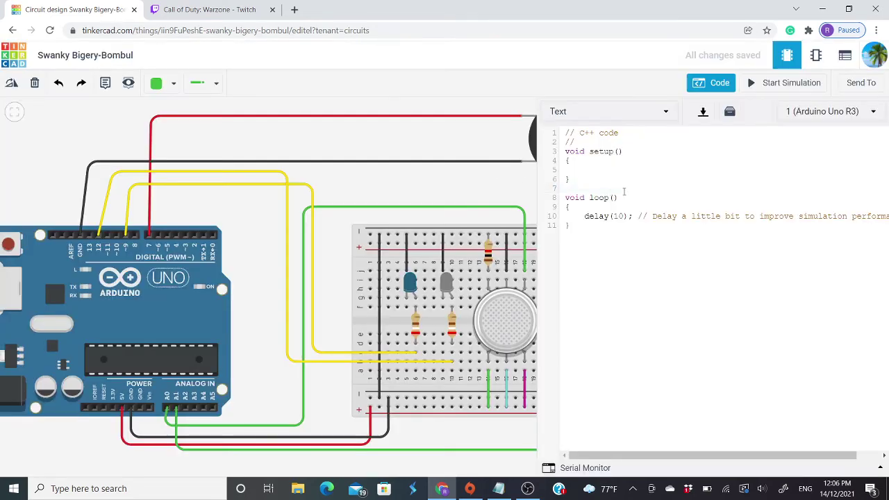
key("ctrl+a")
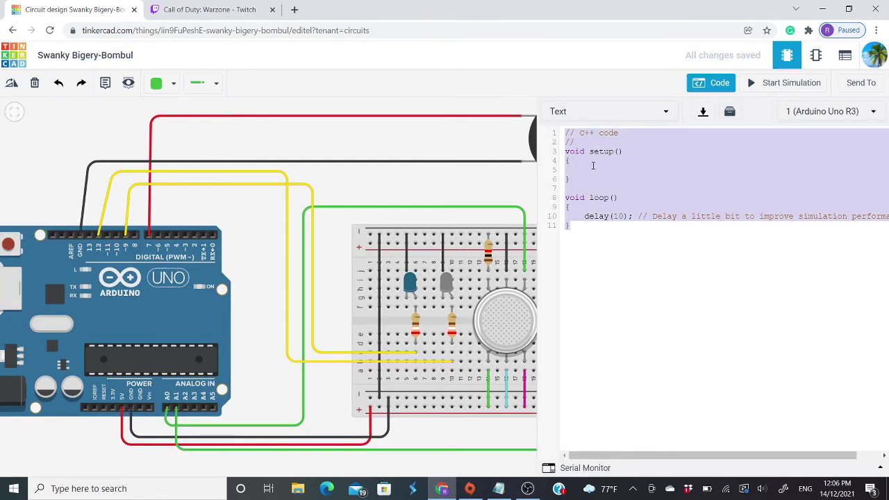
key("BackSpace")
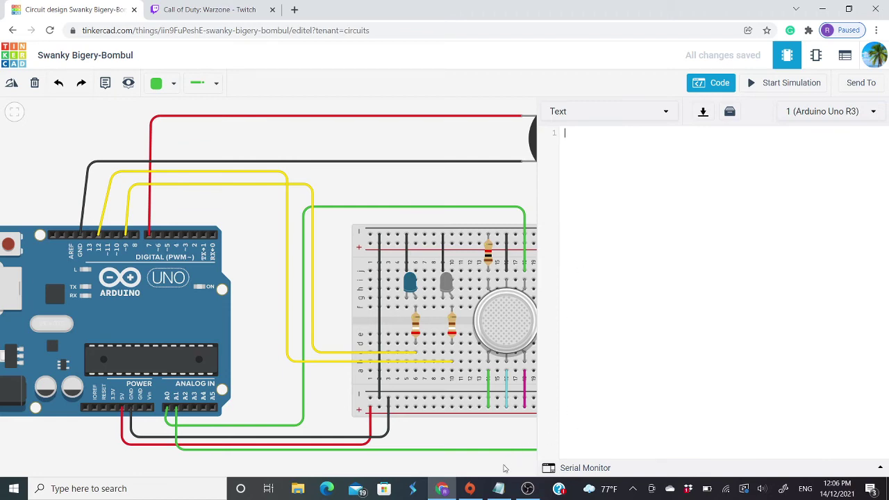
Step: Switch to the Code file in Notepad and add the line "The code is in description below" above the //AE CODE comment
left_click(498, 488)
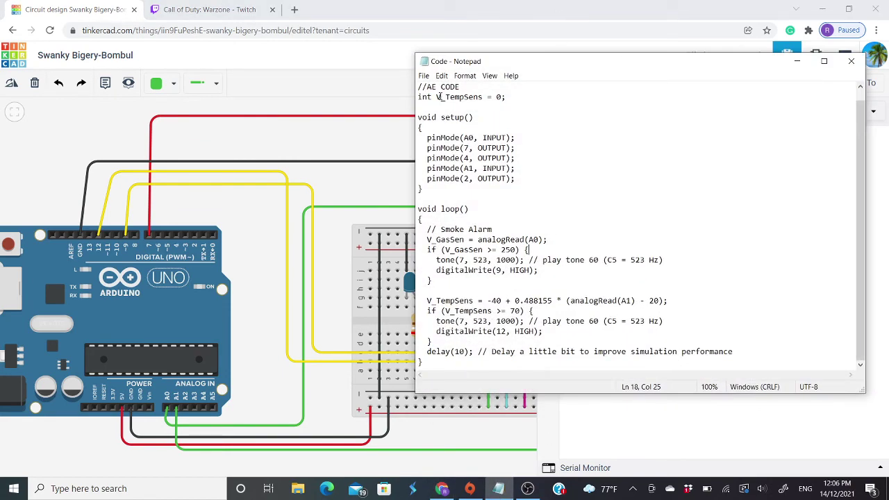
left_click_drag(417, 87, 421, 87)
left_click(460, 87)
key("Return")
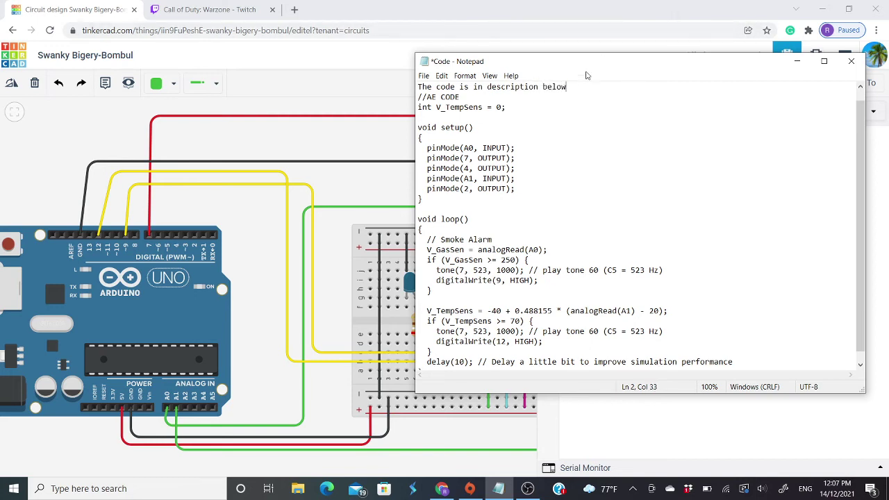
Step: Delete the "The code is in description below" line from the Notepad code
left_click_drag(571, 86, 401, 96)
left_click(574, 100)
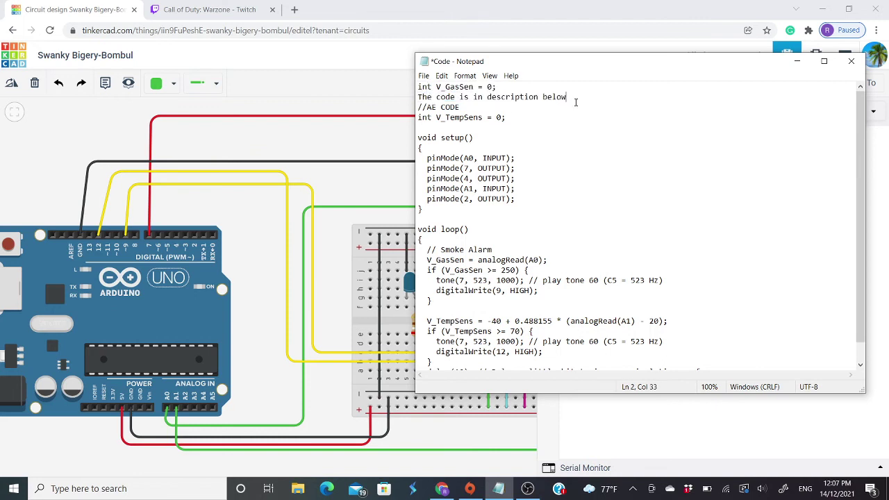
left_click_drag(574, 99, 417, 108)
key("BackSpace")
Step: Move the //AE CODE comment to a new first line above the V_GasSen declaration and remove the leftover blank lines
right_click(431, 113)
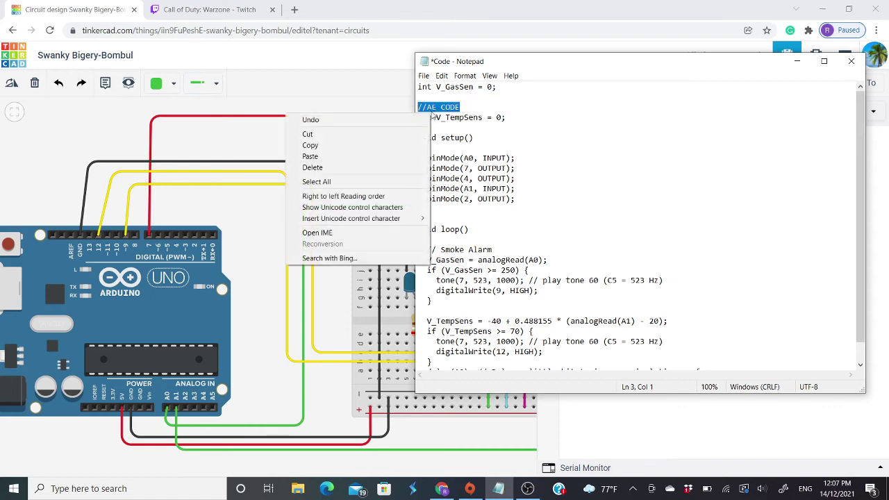
left_click(392, 142)
key("BackSpace")
key("BackSpace")
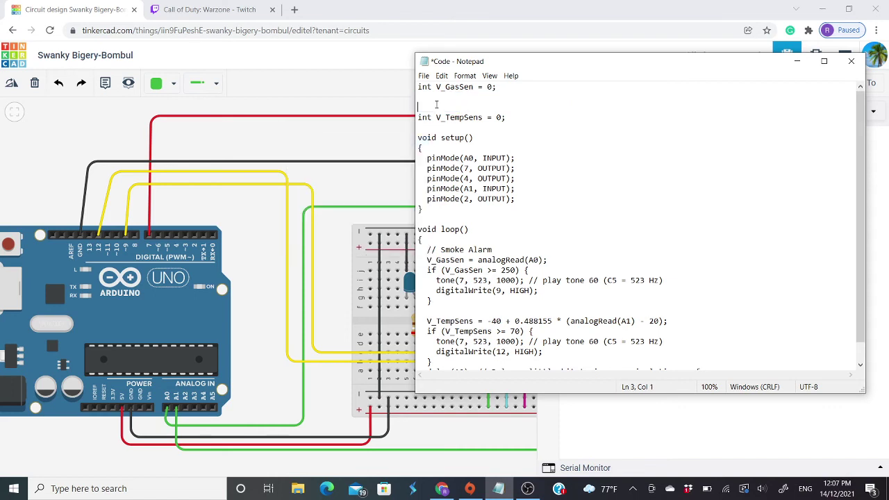
key("BackSpace")
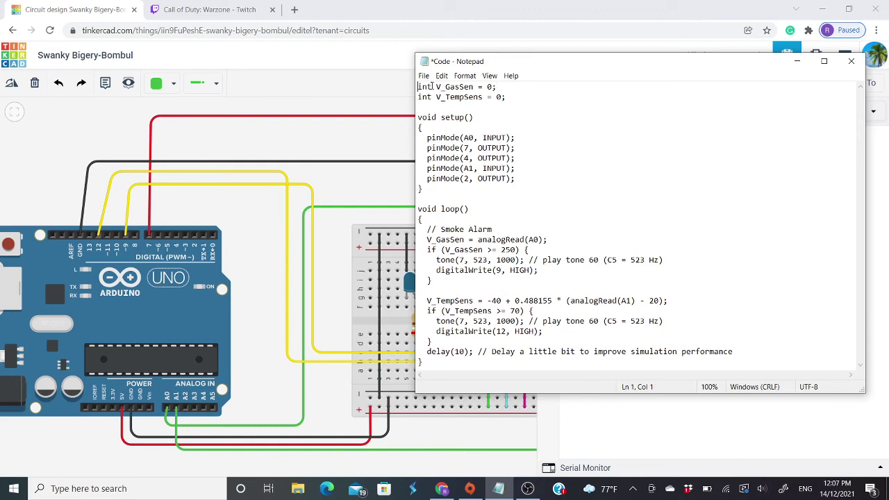
key("Return")
left_click(424, 76)
left_click(557, 96)
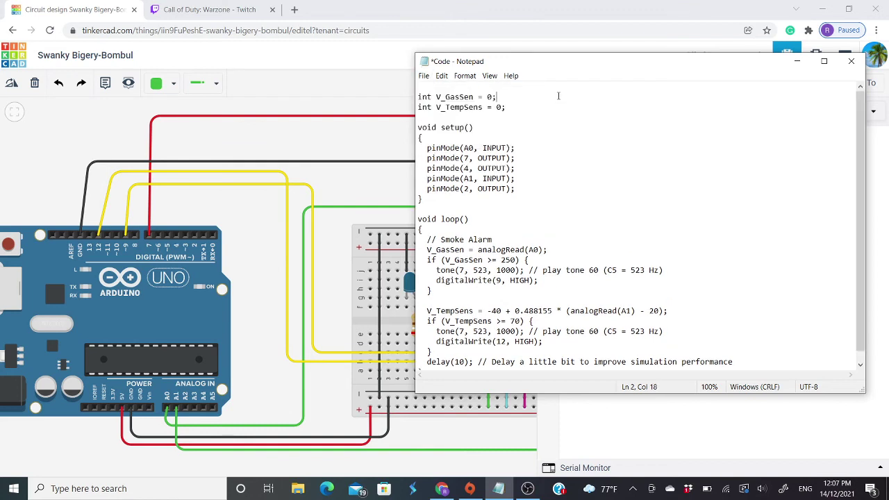
right_click(438, 91)
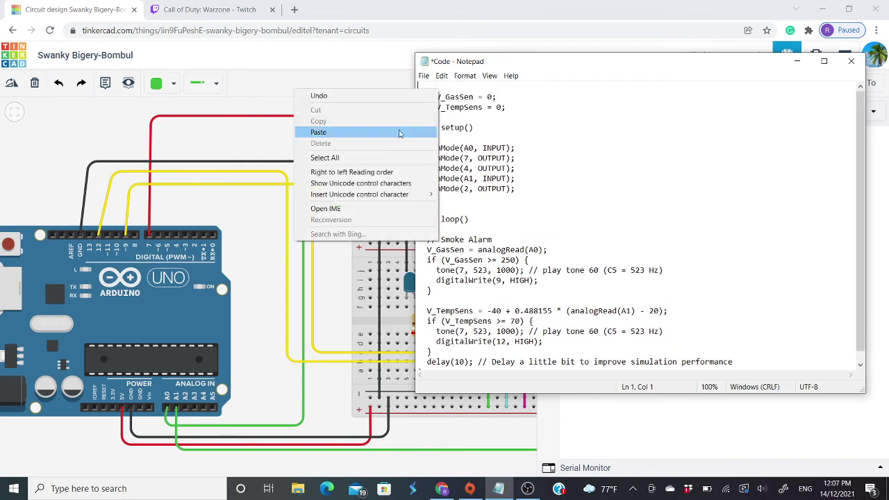
left_click(397, 133)
Step: Copy the entire sketch from Notepad into Tinkercad's empty text code editor and close the editor
left_click_drag(414, 88, 727, 397)
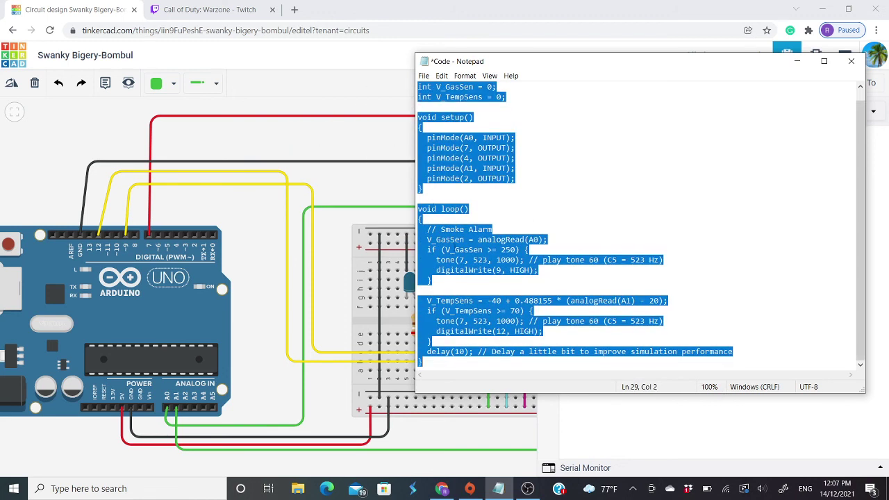
right_click(454, 247)
left_click(395, 279)
left_click(622, 175)
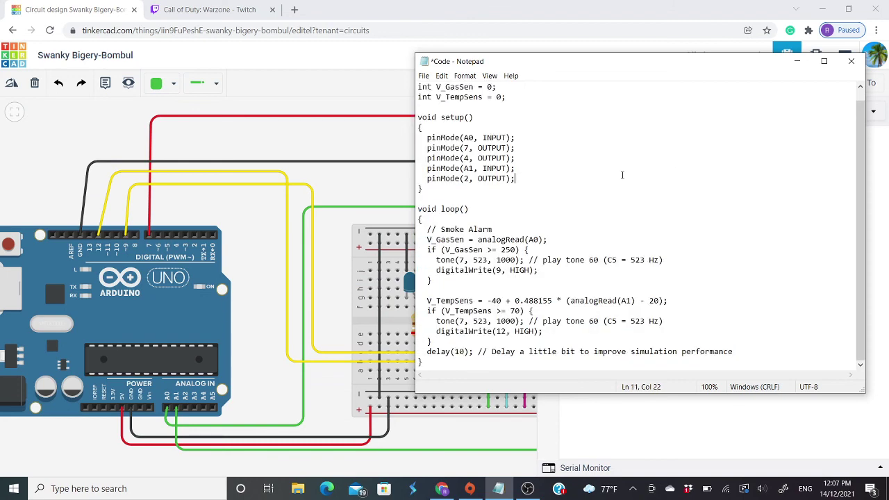
left_click(796, 61)
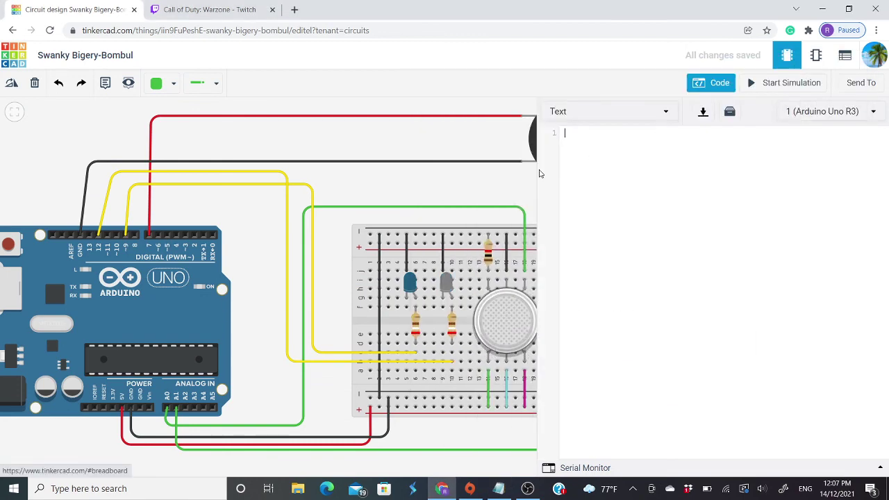
right_click(570, 133)
left_click(602, 225)
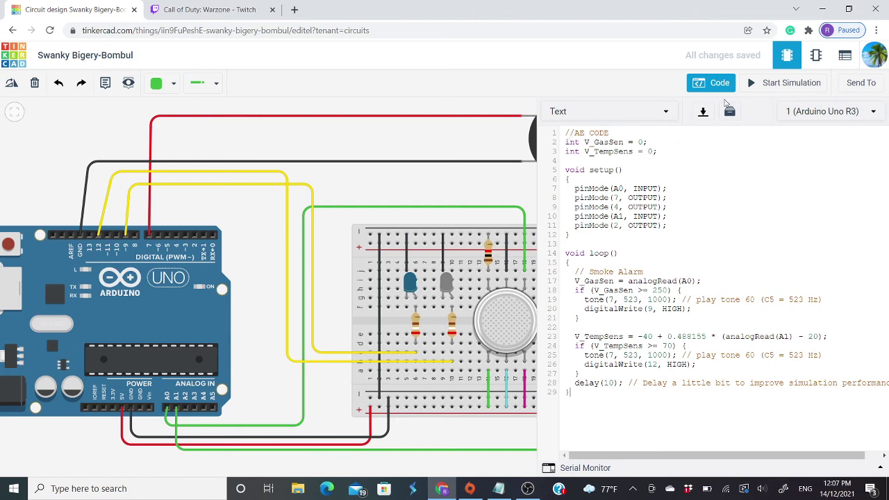
left_click(717, 84)
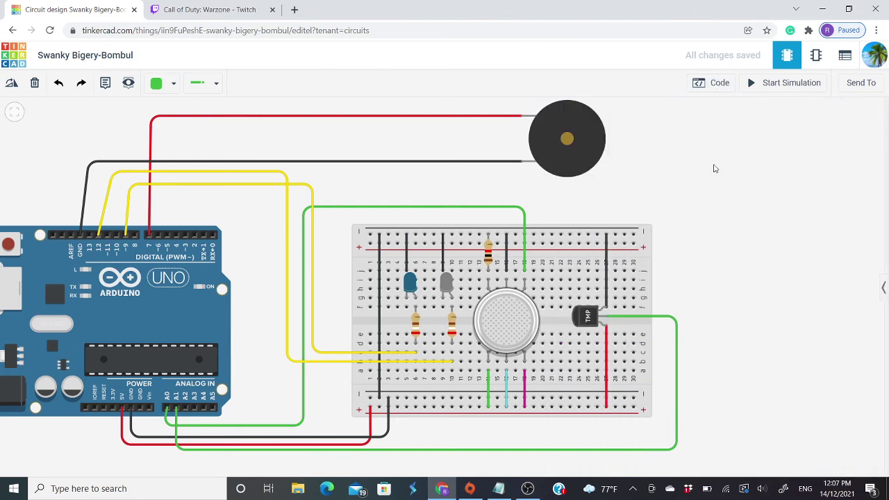
Step: Start the circuit simulation and move the smoke cloud over the gas sensor to test the alarm
left_click_drag(678, 199, 673, 227)
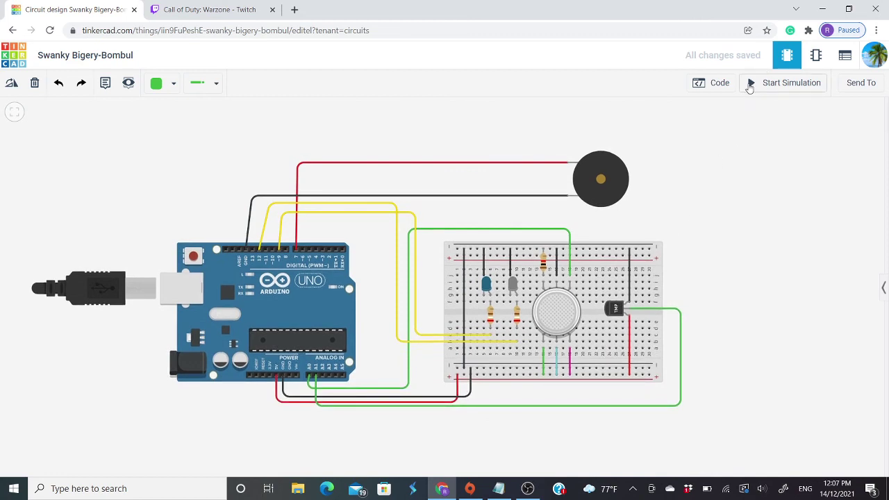
left_click(750, 84)
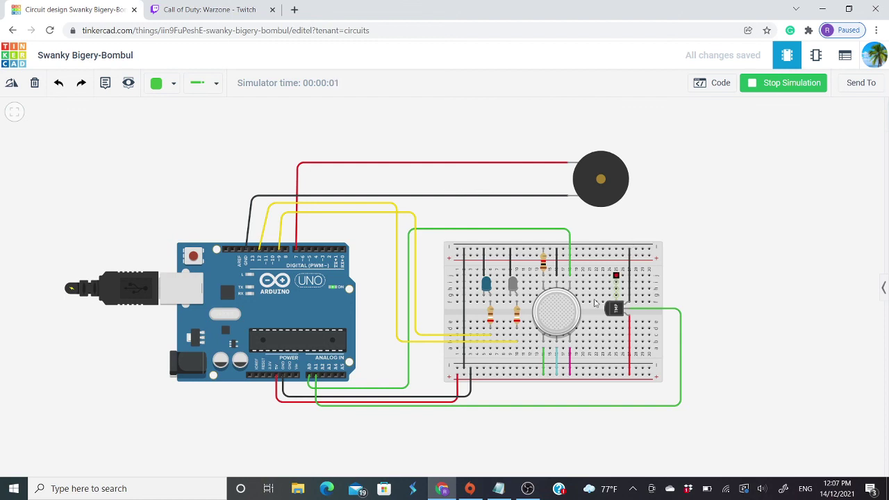
left_click_drag(559, 312, 572, 324)
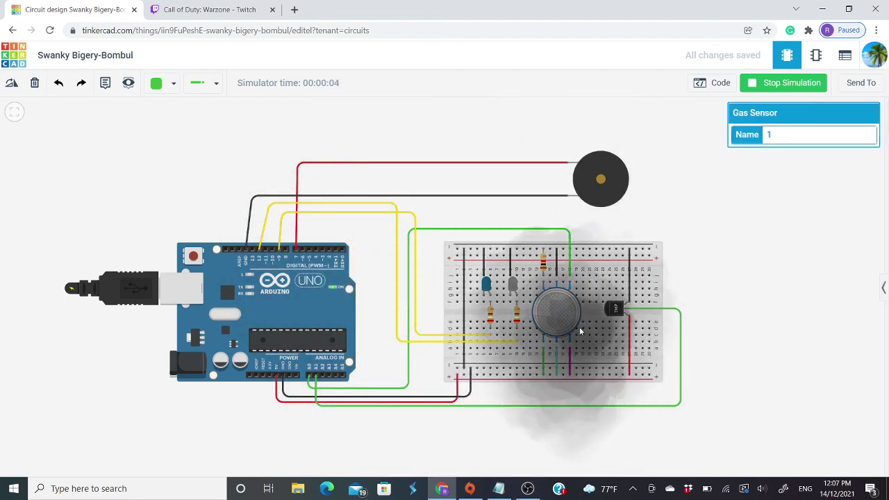
scroll(572, 321, "up", 5)
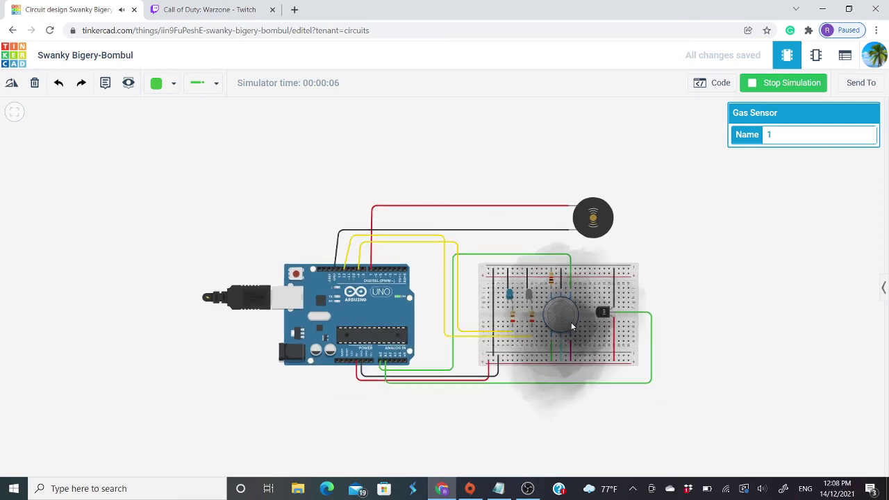